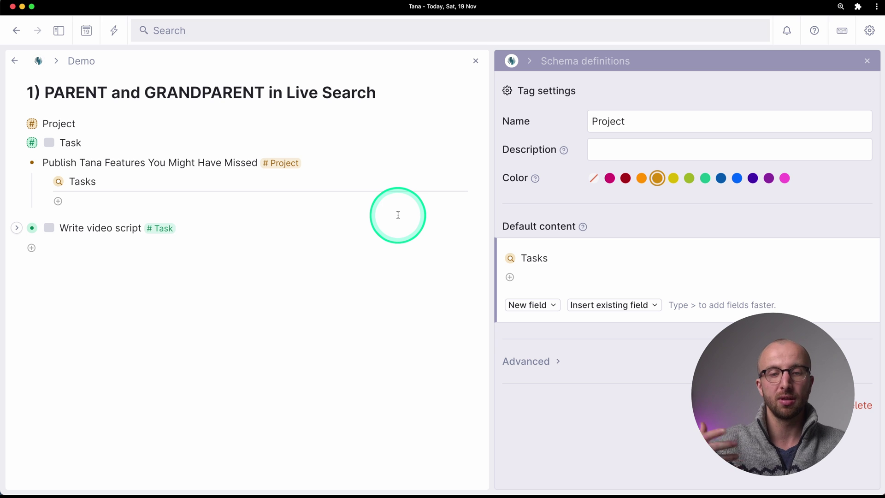
- Add a Dashboard node above the Tasks search in the Project tag's default content
{"action": "left_click", "coordinate": [522, 257]}
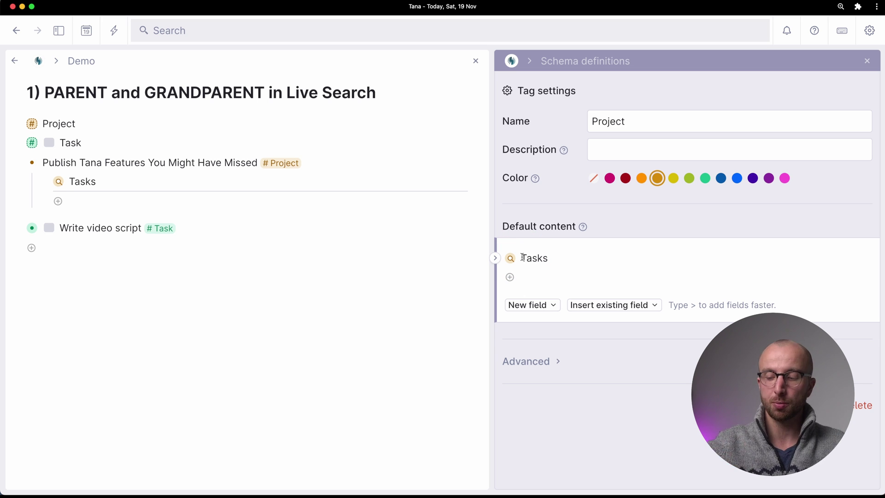
{"action": "key", "text": "Return"}
{"action": "type", "text": "Dashboard"}
{"action": "left_click", "coordinate": [559, 252]}
{"action": "left_click", "coordinate": [565, 278]}
- Nest Project Goal Description, Source Material and the existing Tasks search under the Dashboard node in the Project tag's default content
{"action": "left_click", "coordinate": [582, 258]}
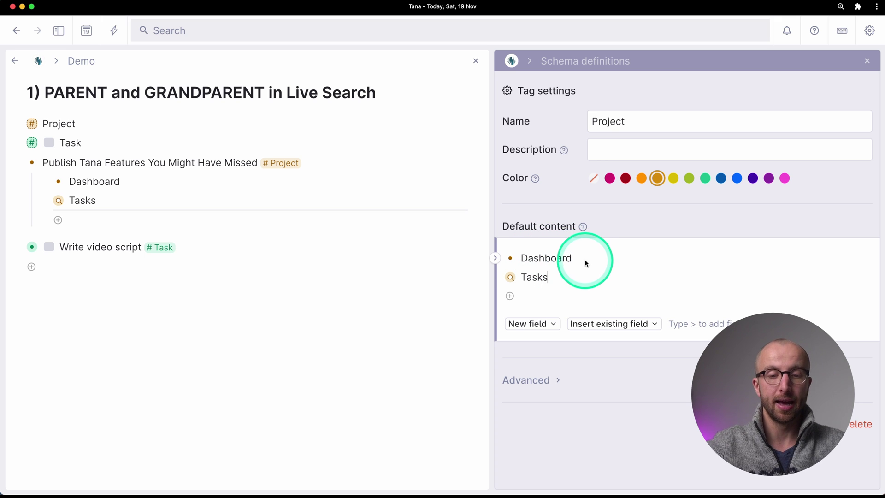
{"action": "key", "text": "Return"}
{"action": "key", "text": "Tab"}
{"action": "type", "text": "Project Goal De"}
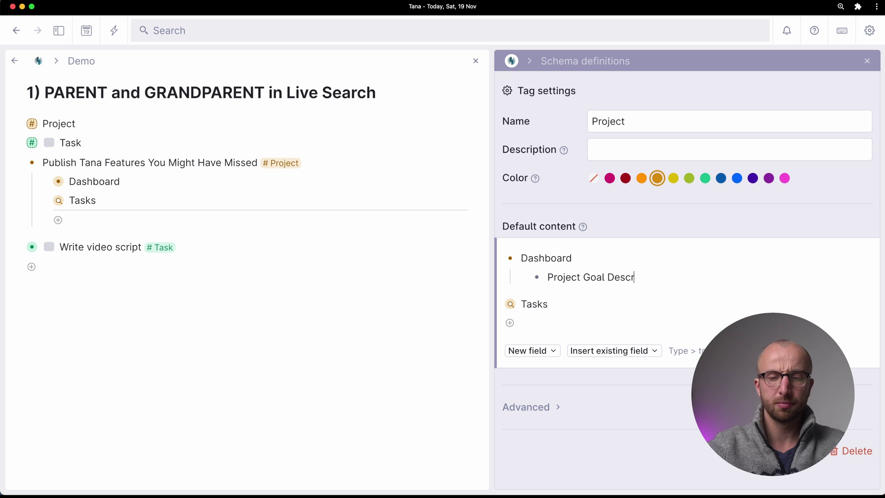
{"action": "type", "text": "scription"}
{"action": "key", "text": "Return"}
{"action": "type", "text": "Source m"}
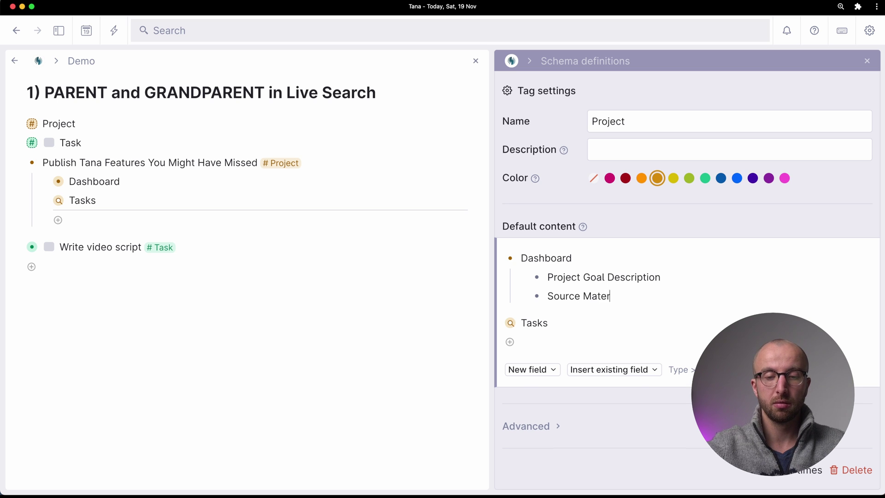
{"action": "left_click", "coordinate": [585, 323]}
{"action": "key", "text": "Tab"}
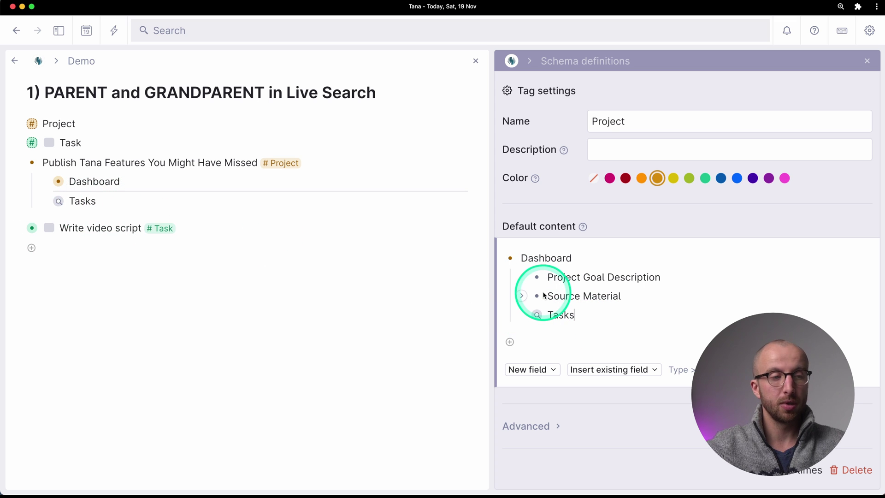
- Expand the project's Dashboard and compare the results of its nested Tasks search with those of the outer Tasks search
{"action": "left_click", "coordinate": [43, 181]}
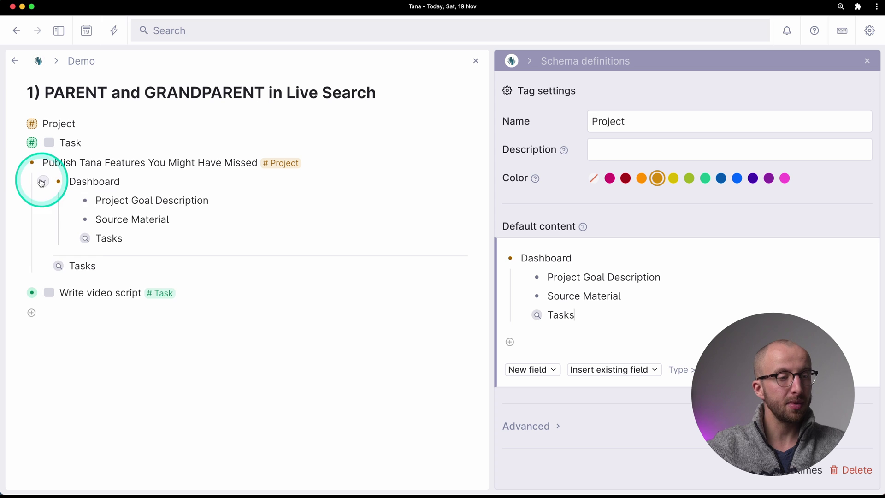
{"action": "left_click", "coordinate": [70, 238]}
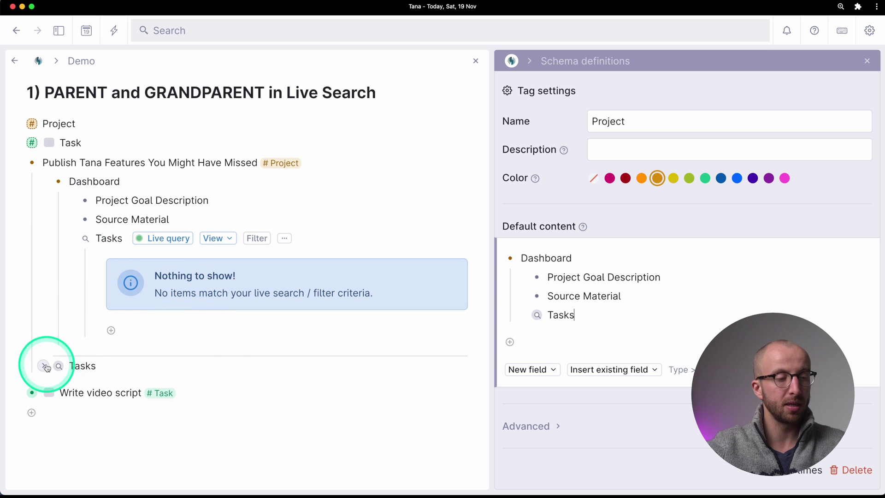
{"action": "left_click", "coordinate": [44, 365]}
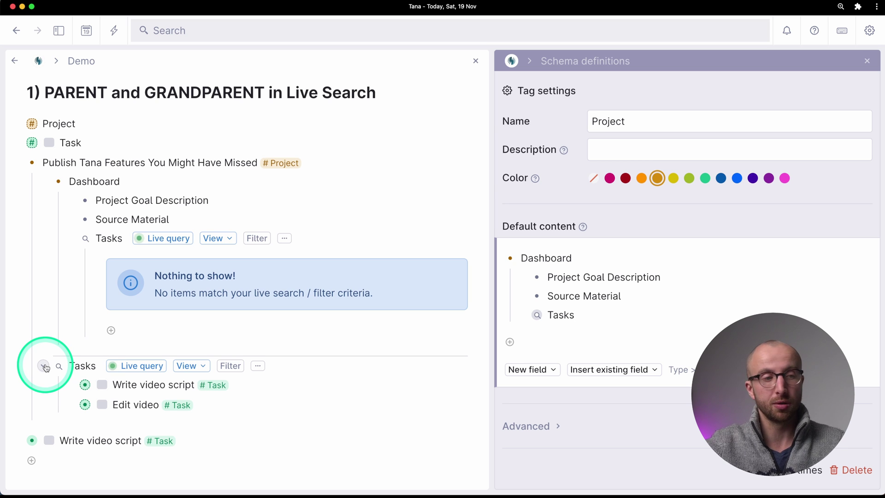
{"action": "left_click", "coordinate": [44, 366]}
{"action": "left_click", "coordinate": [44, 366]}
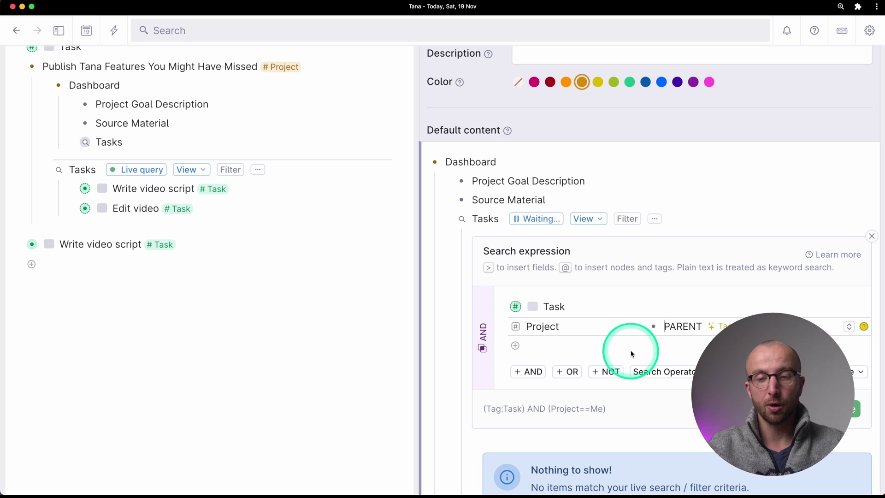
- Set the Project criterion in the nested Tasks search expression of the Project tag to GRANDPARENT
{"action": "type", "text": "GRA"}
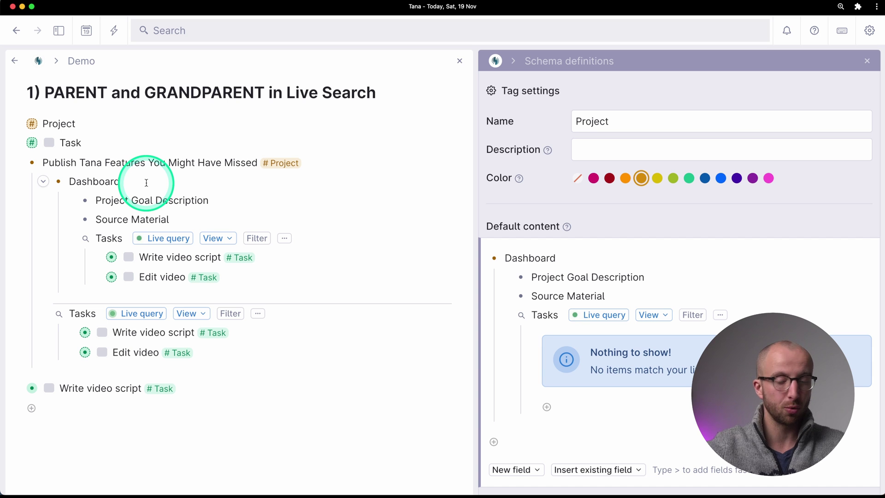
- Display the project's Dashboard node as tabs
{"action": "key", "text": "super+k"}
{"action": "type", "text": "view"}
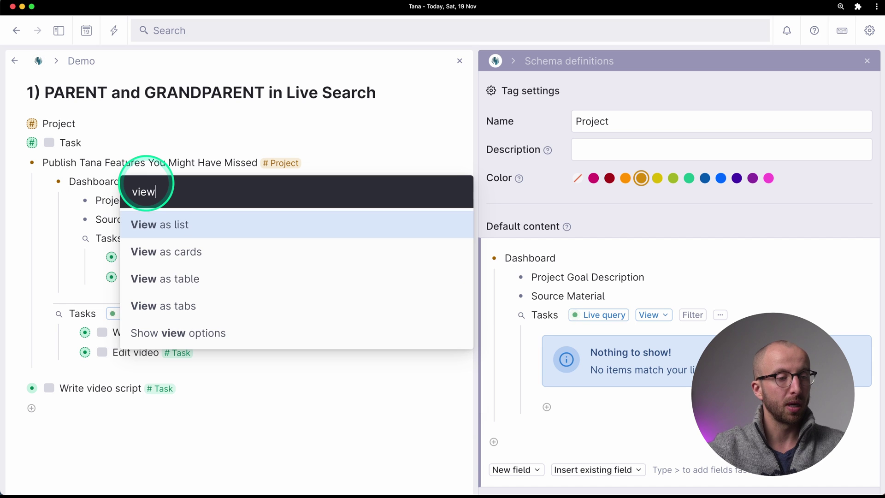
{"action": "key", "text": "Down"}
{"action": "key", "text": "Down"}
{"action": "key", "text": "Down"}
{"action": "key", "text": "Return"}
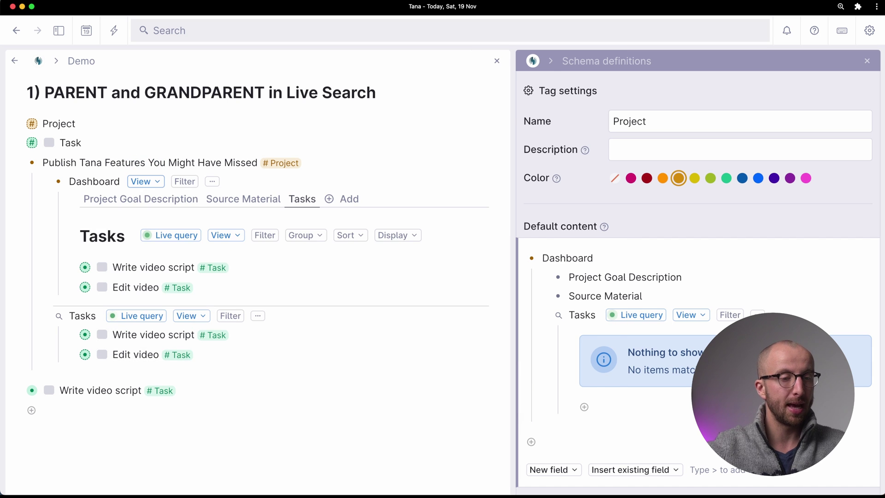
- Look through the Dashboard's Project Goal Description, Source Material and Tasks tabs
{"action": "left_click", "coordinate": [102, 199]}
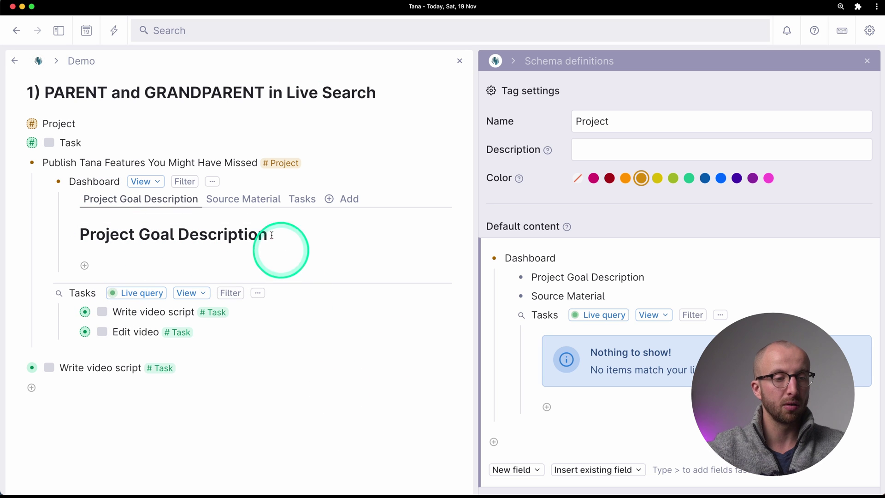
{"action": "left_click", "coordinate": [251, 199]}
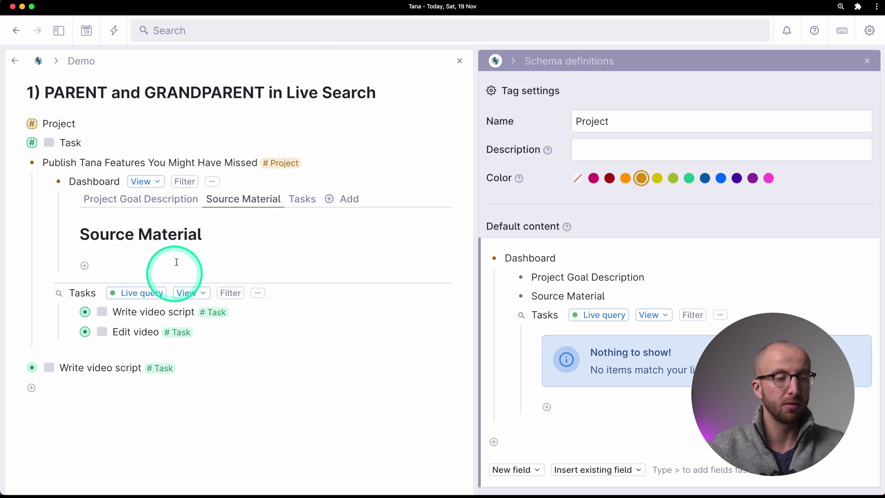
{"action": "left_click", "coordinate": [299, 200]}
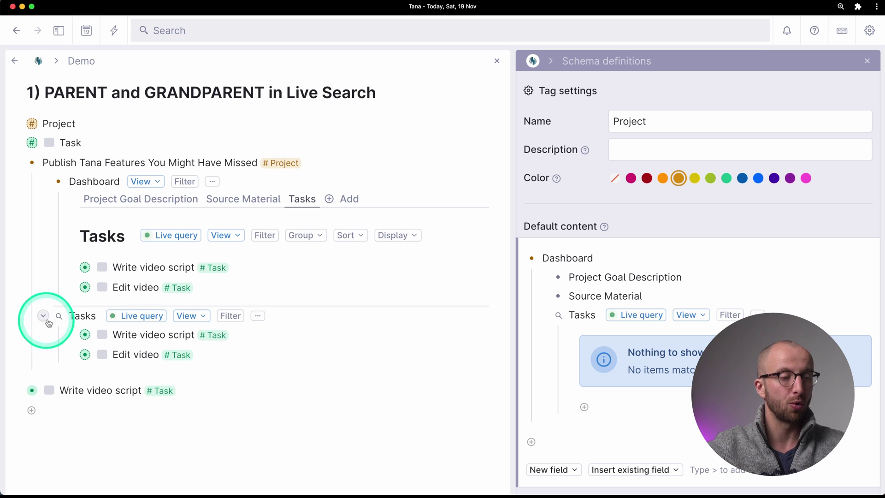
- Collapse the outer Tasks search, add a task named "New tasks here" to the Dashboard's Tasks tab and expand it
{"action": "left_click", "coordinate": [43, 315]}
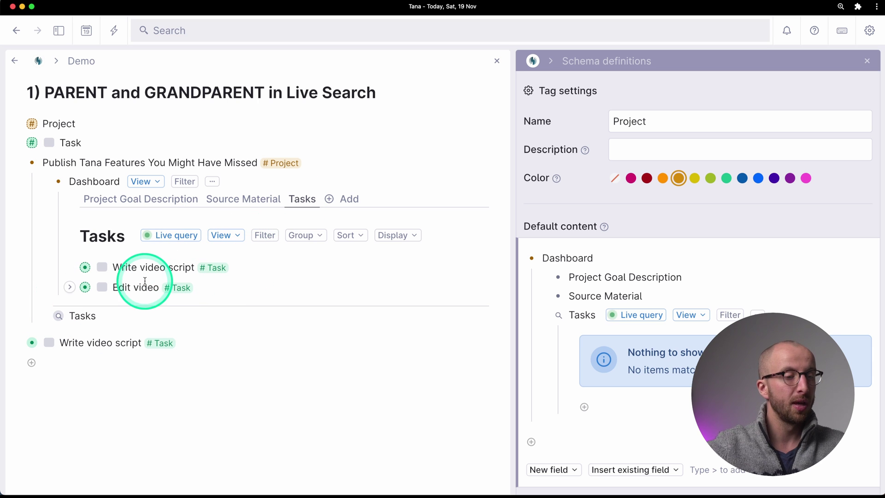
{"action": "key", "text": "Return"}
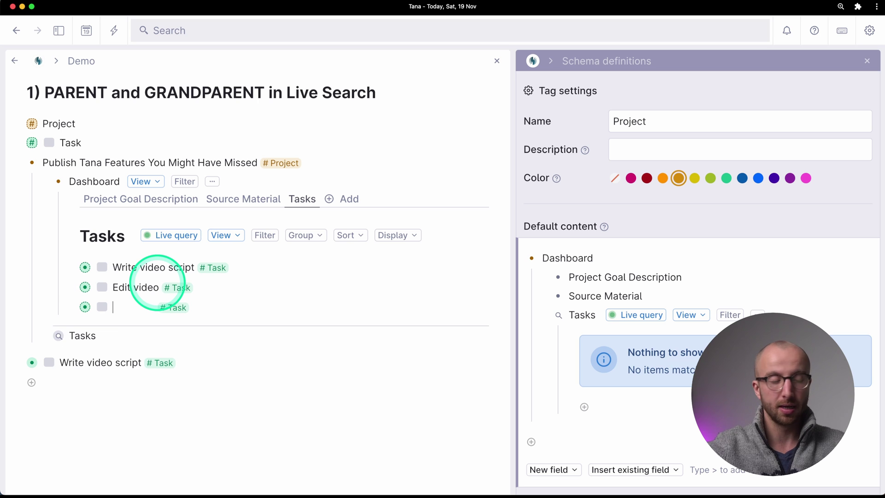
{"action": "type", "text": "New tasks here"}
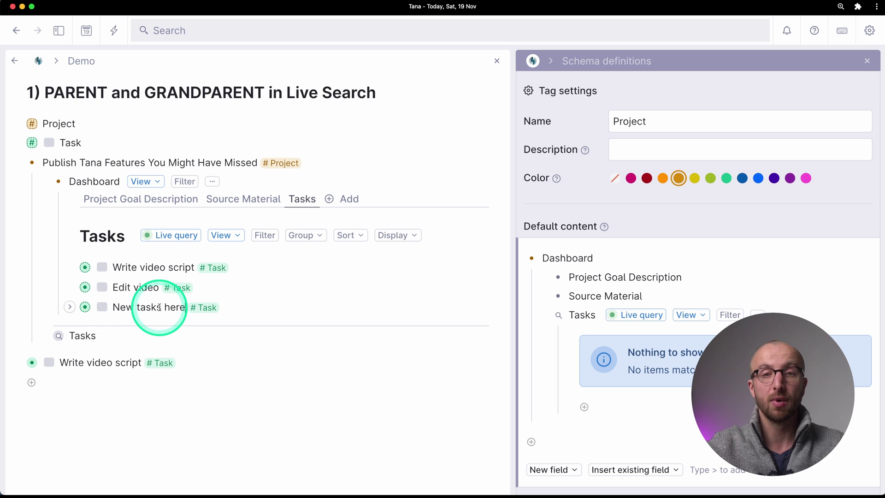
{"action": "left_click", "coordinate": [69, 307]}
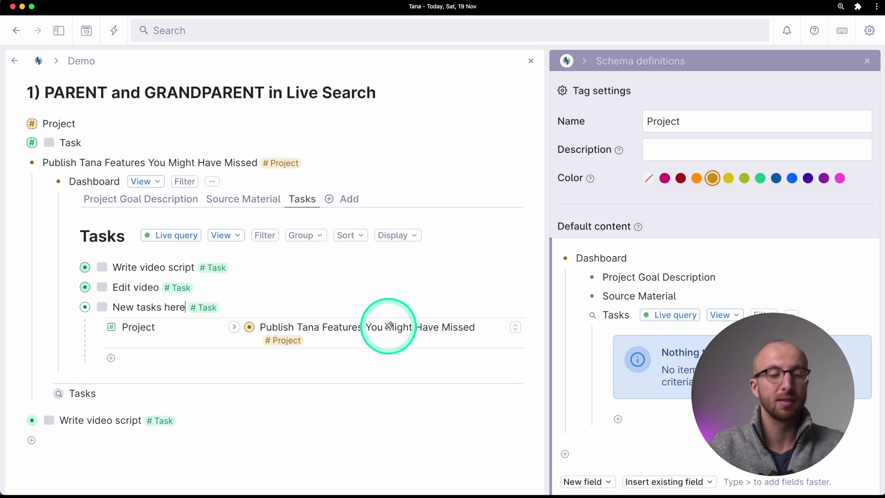
{"action": "left_click", "coordinate": [722, 221]}
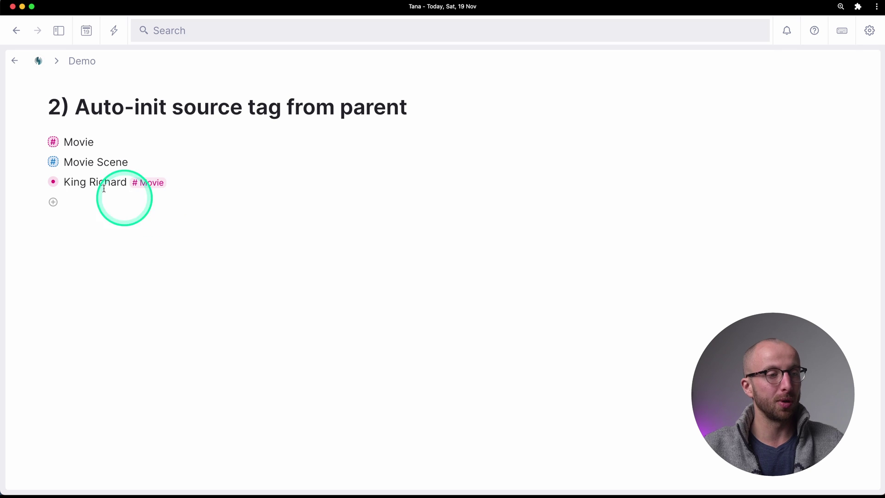
- Review the default fields of the Movie and Movie Scene tags, including the settings of Movie's Scenes field
{"action": "left_click", "coordinate": [39, 144]}
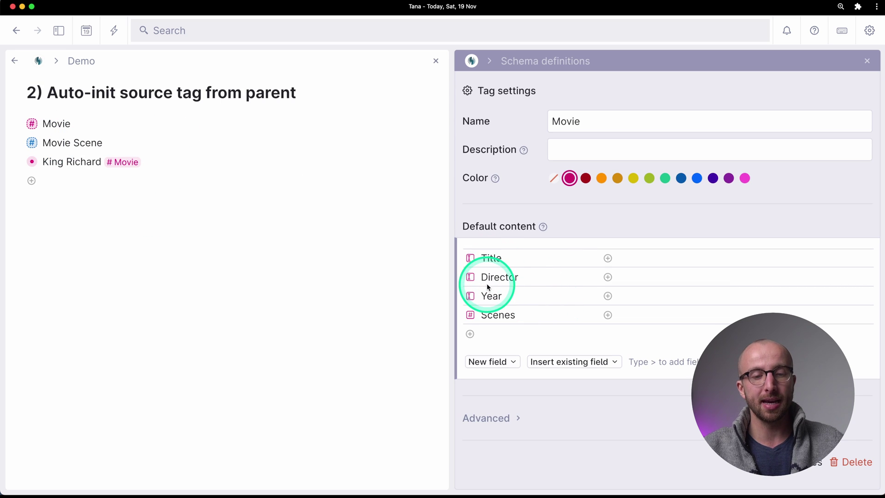
{"action": "left_click", "coordinate": [470, 315]}
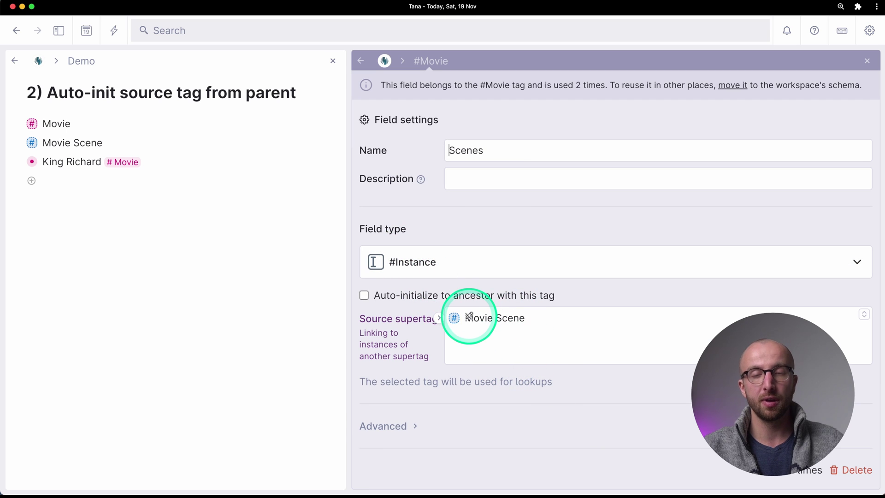
{"action": "left_click", "coordinate": [867, 61]}
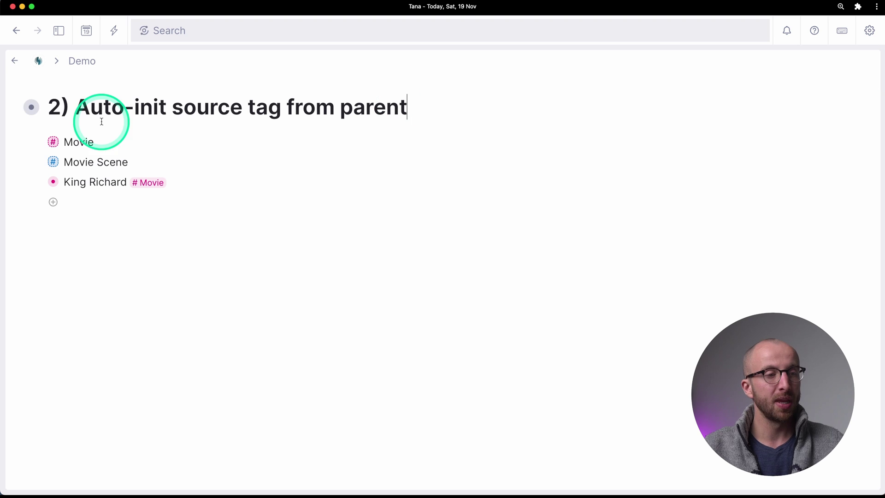
{"action": "left_click", "coordinate": [52, 161]}
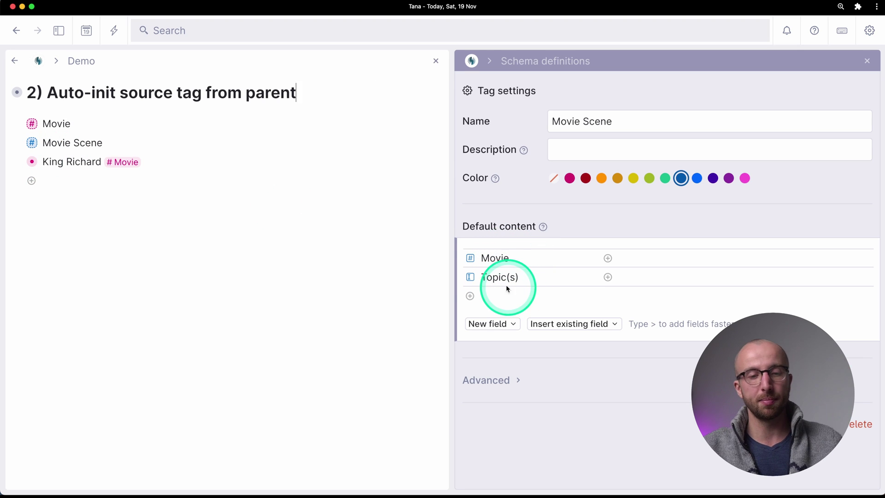
{"action": "left_click", "coordinate": [865, 60]}
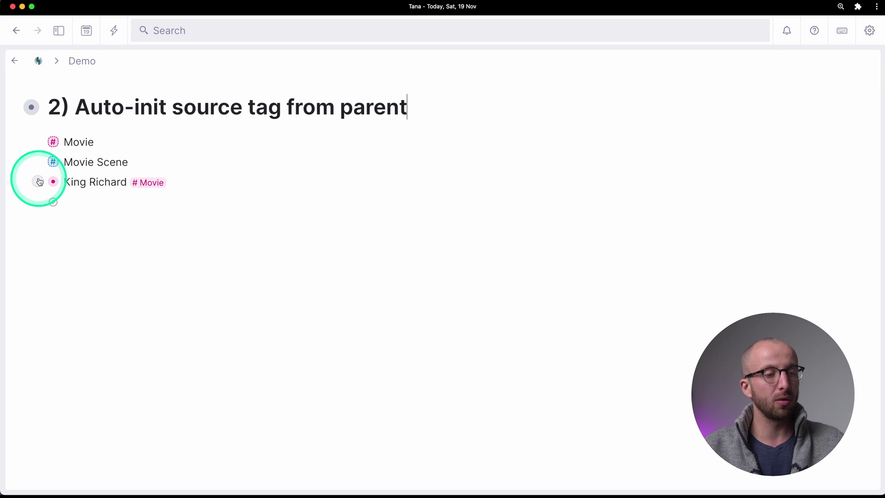
- Expand King Richard, enter "Cinderella Scene" as its scene, tag it as Movie Scene and expand its fields
{"action": "left_click", "coordinate": [39, 181]}
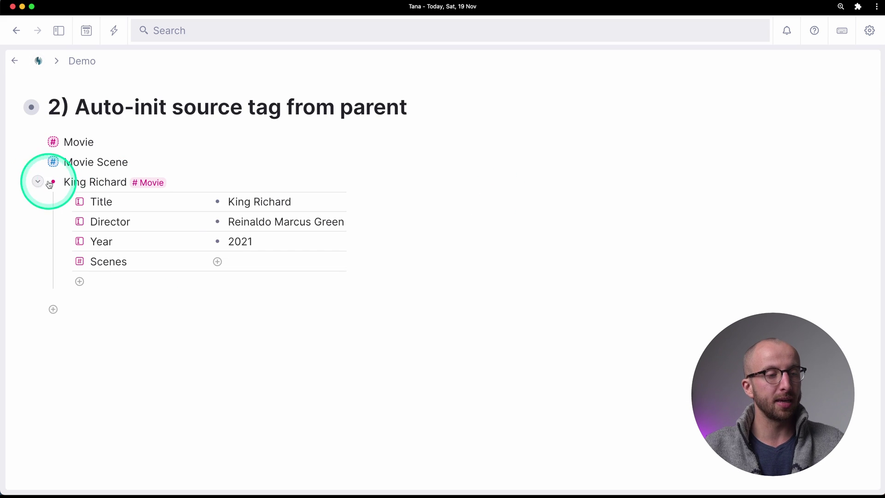
{"action": "left_click", "coordinate": [244, 203]}
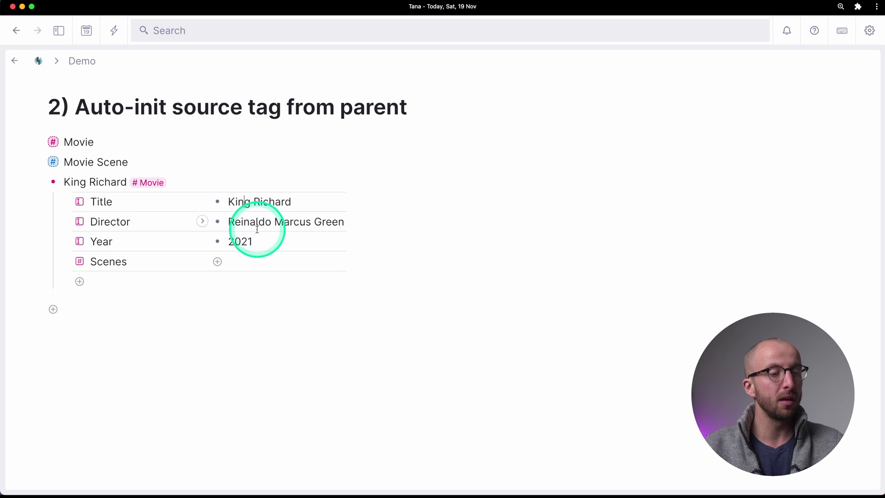
{"action": "left_click", "coordinate": [251, 259]}
{"action": "type", "text": "Cinderella Scene"}
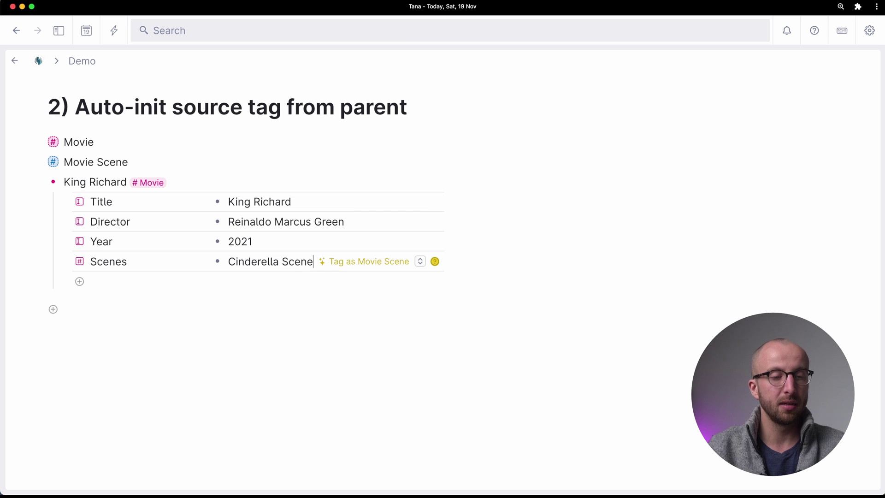
{"action": "left_click", "coordinate": [345, 263]}
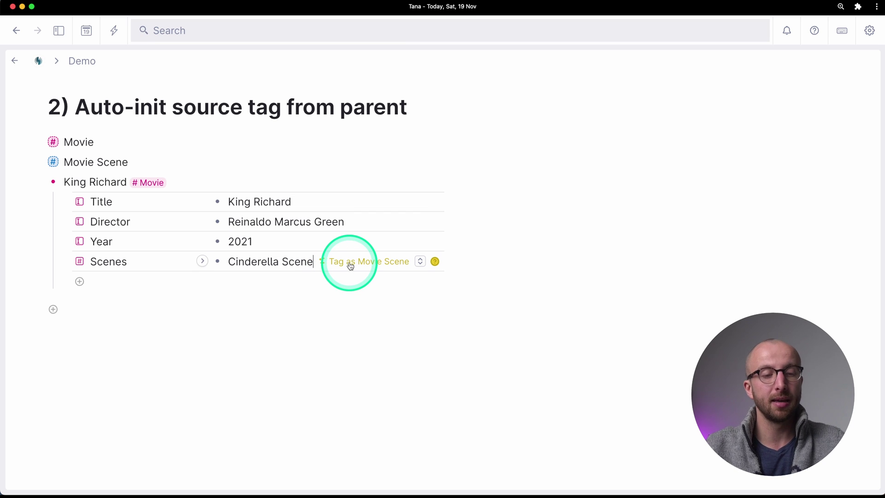
{"action": "left_click", "coordinate": [203, 261]}
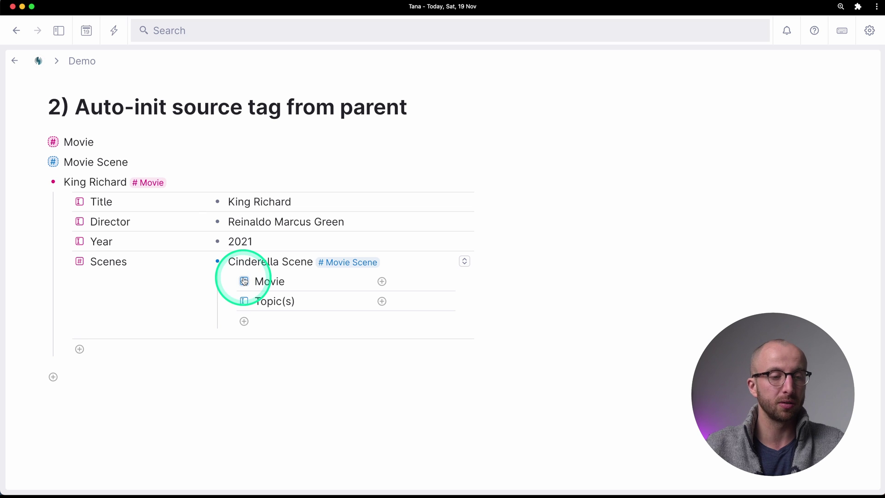
- Enable auto-initializing to the ancestor with this tag for the Movie Scene tag's Movie field, and return to the demo page
{"action": "left_click", "coordinate": [53, 162]}
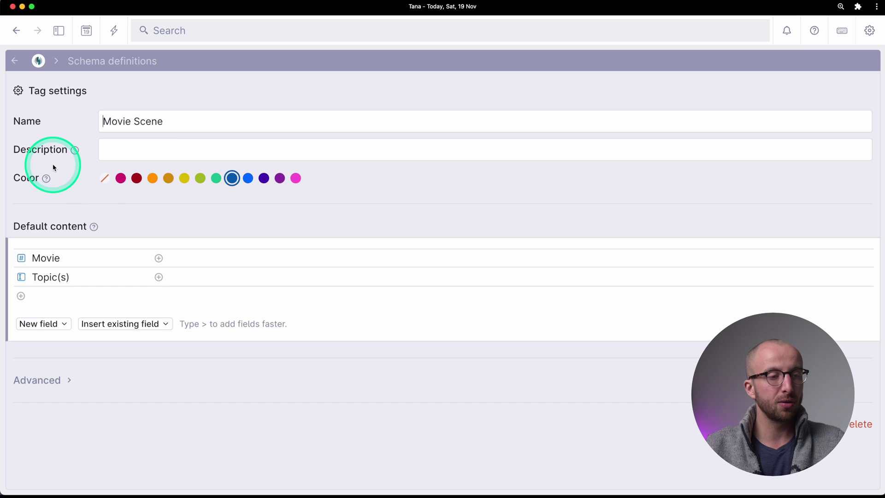
{"action": "left_click", "coordinate": [21, 257]}
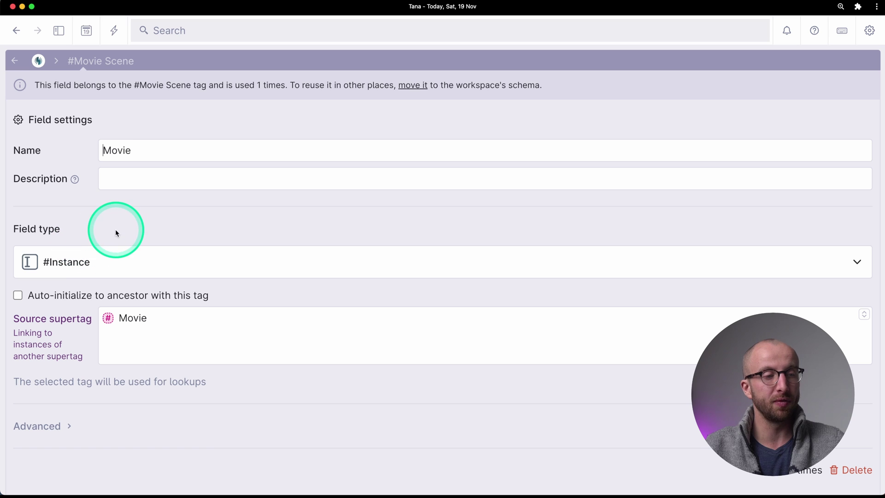
{"action": "left_click", "coordinate": [26, 295]}
{"action": "left_click", "coordinate": [25, 295]}
{"action": "left_click", "coordinate": [19, 70]}
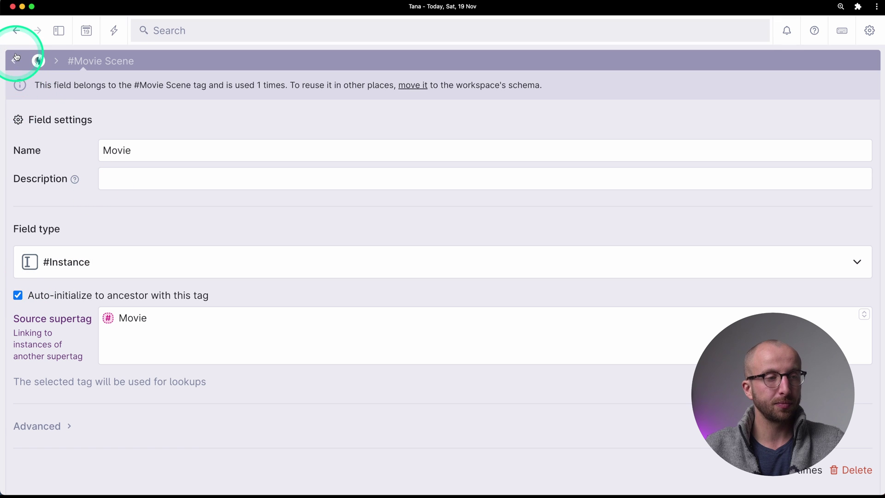
{"action": "left_click", "coordinate": [19, 70]}
{"action": "left_click", "coordinate": [110, 121]}
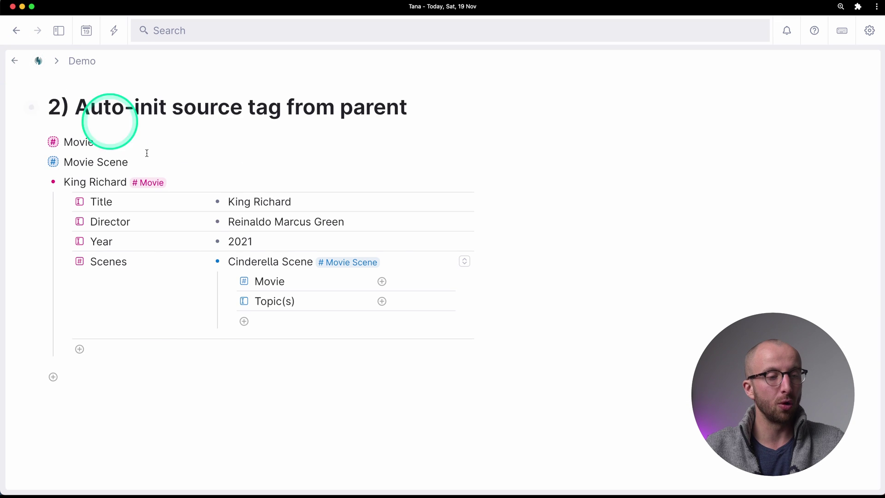
- Delete Cinderella Scene from King Richard's Scenes field
{"action": "right_click", "coordinate": [217, 261]}
{"action": "left_click", "coordinate": [271, 439]}
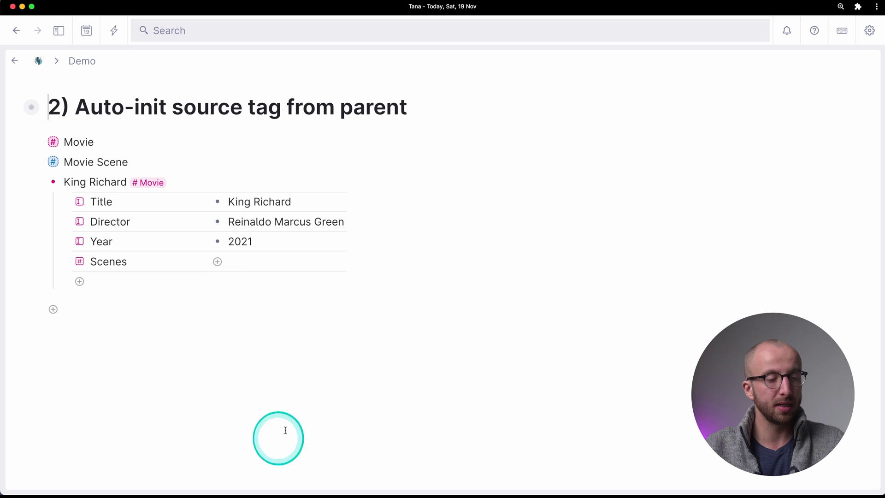
- Enter "Cinderella Scene" in King Richard's Scenes field again, tag it as Movie Scene and expand its fields to check the Movie value
{"action": "left_click", "coordinate": [258, 257]}
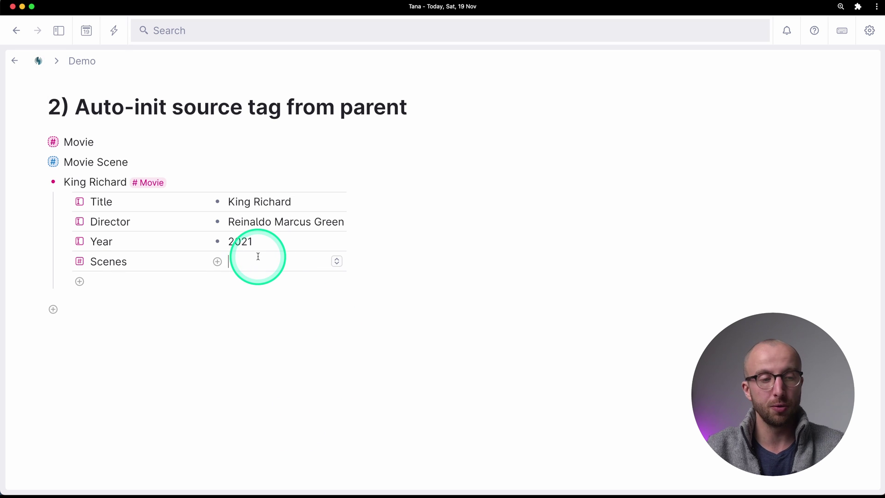
{"action": "type", "text": "Cinderella Scene"}
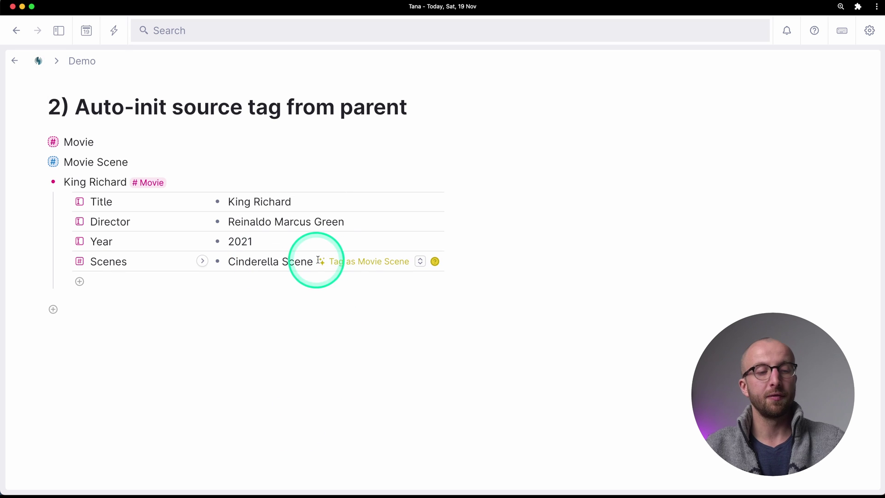
{"action": "left_click", "coordinate": [350, 262]}
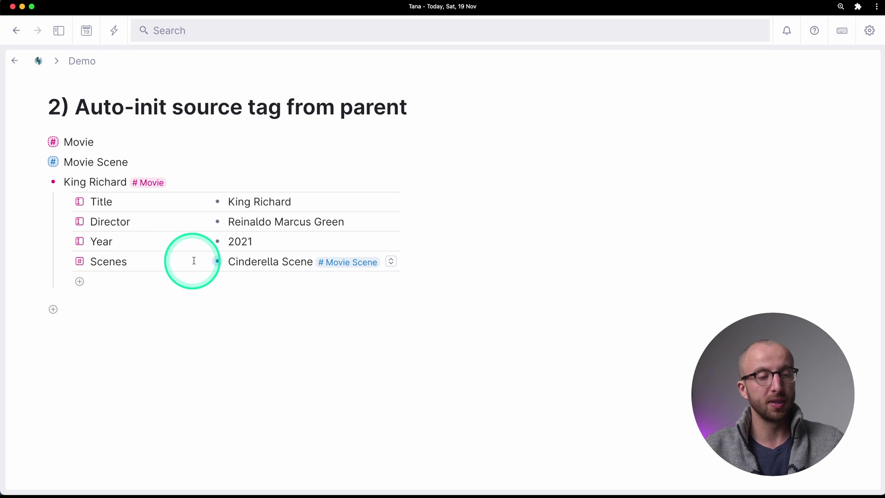
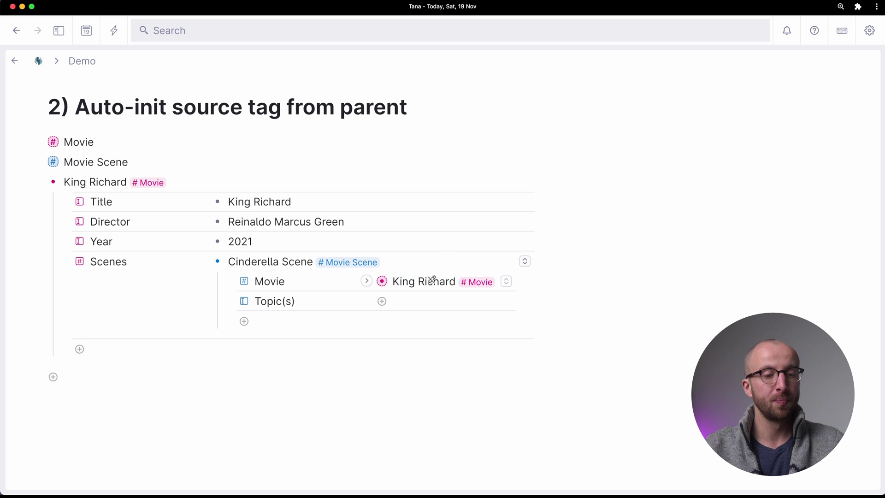
{"action": "left_click", "coordinate": [419, 282]}
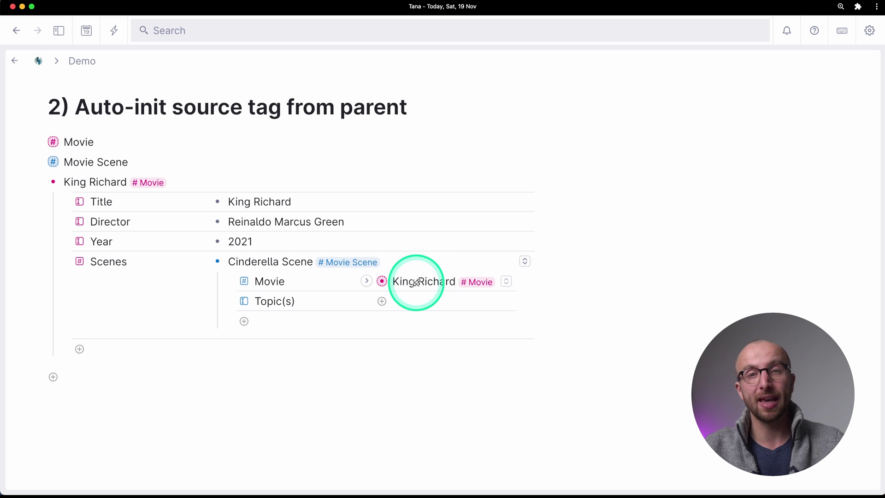
- Add a "Cigar Scene" node tagged Movie Scene directly under King Richard, outside the Scenes field, and expand it
{"action": "left_click", "coordinate": [125, 355]}
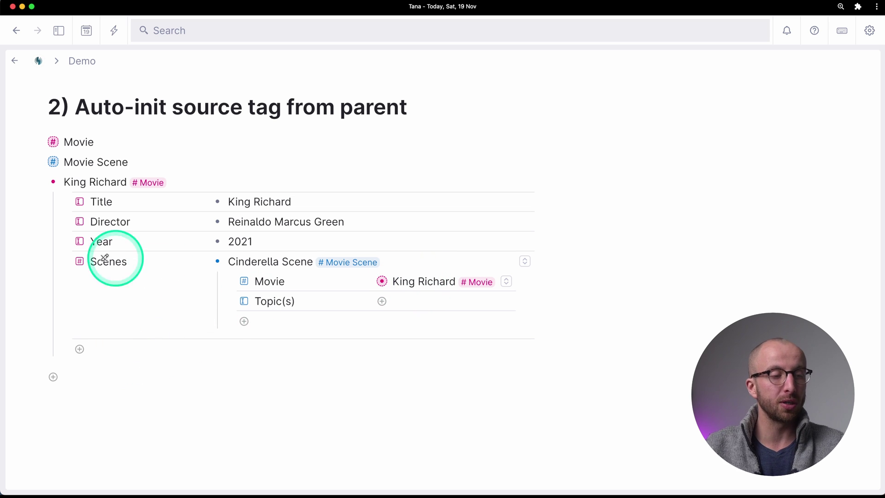
{"action": "left_click", "coordinate": [273, 357]}
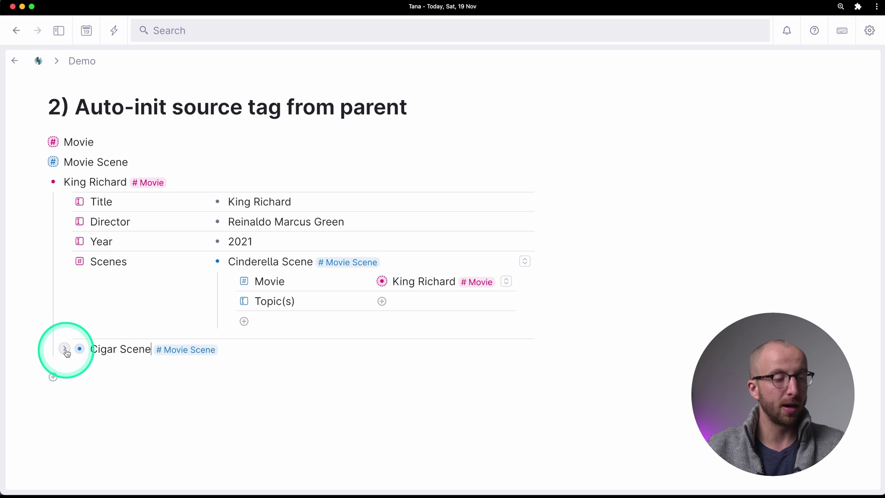
{"action": "left_click", "coordinate": [65, 349]}
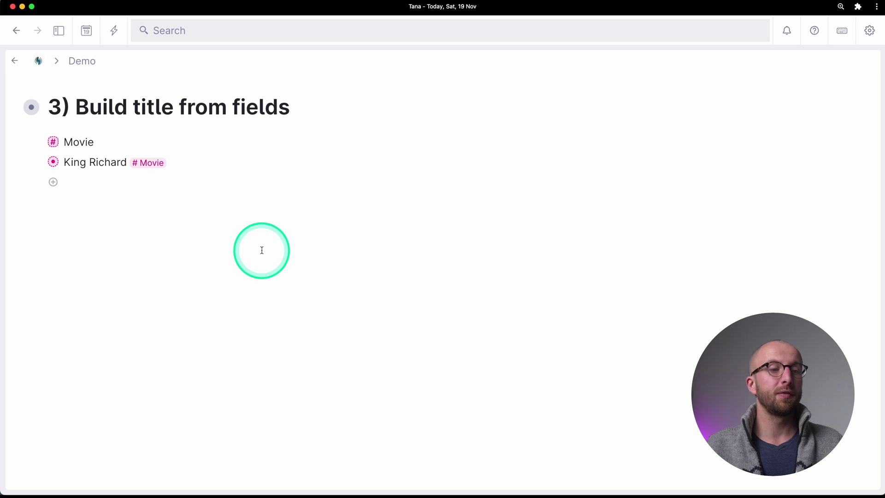
- Enable building the title from fields for the Movie tag, using the expression ${Title} (${Year}, ${Director}), and close the tag settings
{"action": "left_click", "coordinate": [261, 250]}
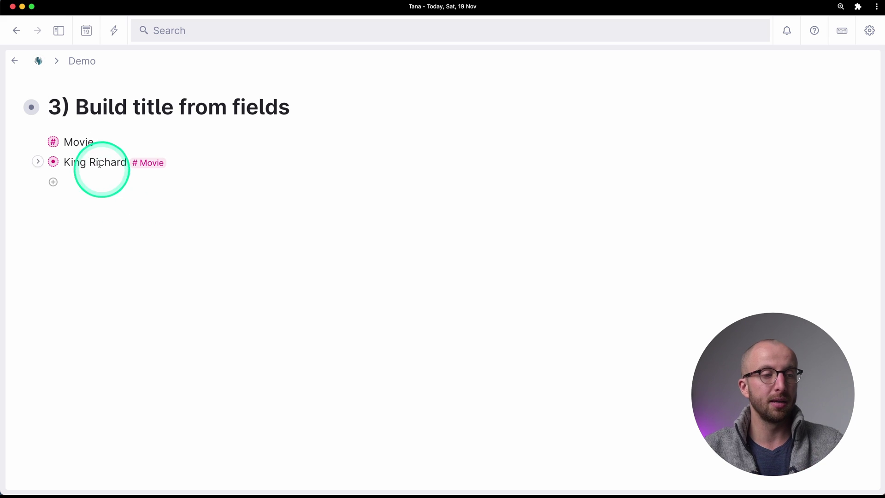
{"action": "left_click", "coordinate": [52, 142]}
{"action": "left_click", "coordinate": [457, 418]}
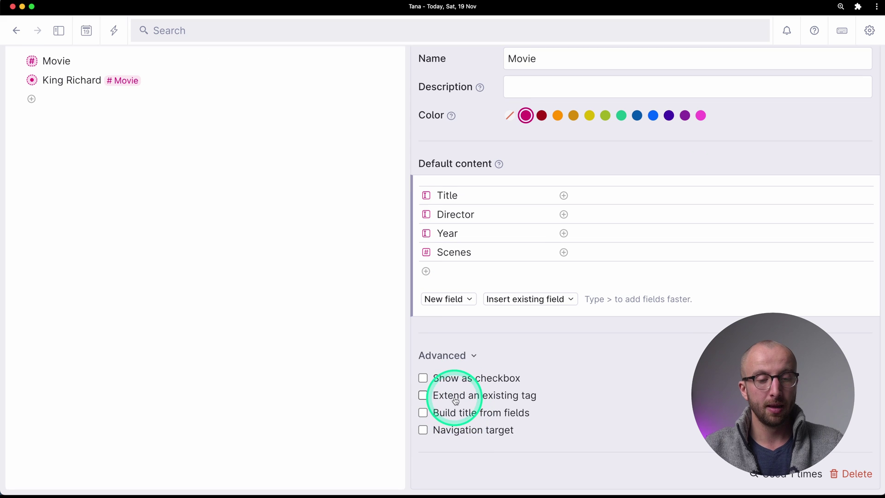
{"action": "left_click", "coordinate": [462, 411]}
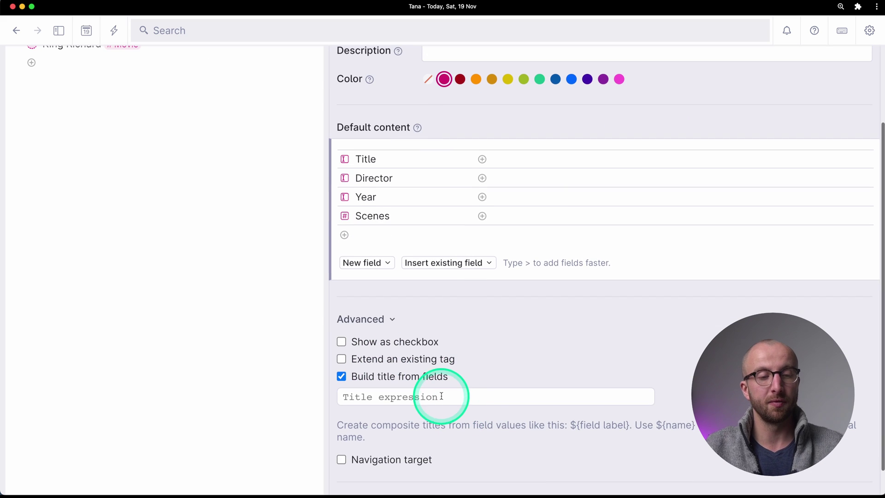
{"action": "left_click", "coordinate": [415, 399]}
{"action": "type", "text": "${Title} (${Year}, ${Director})"}
{"action": "left_click_drag", "start_coordinate": [344, 397], "coordinate": [516, 400]}
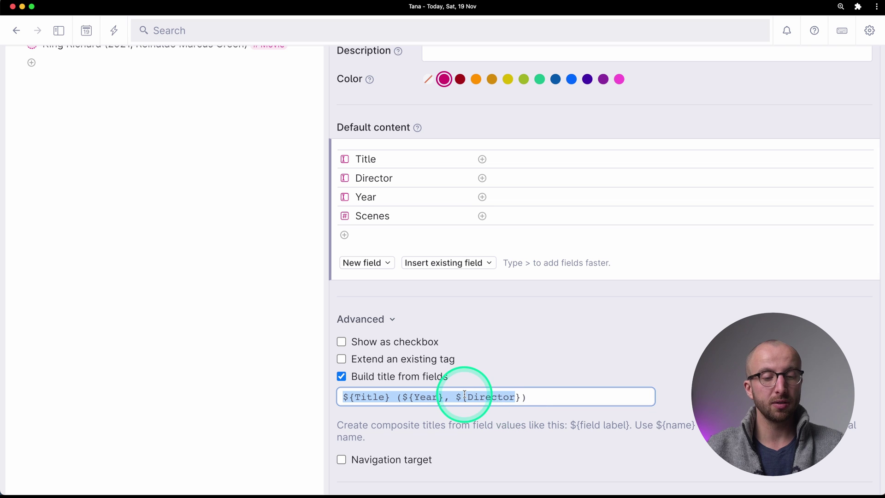
{"action": "left_click", "coordinate": [408, 396]}
{"action": "left_click", "coordinate": [369, 397]}
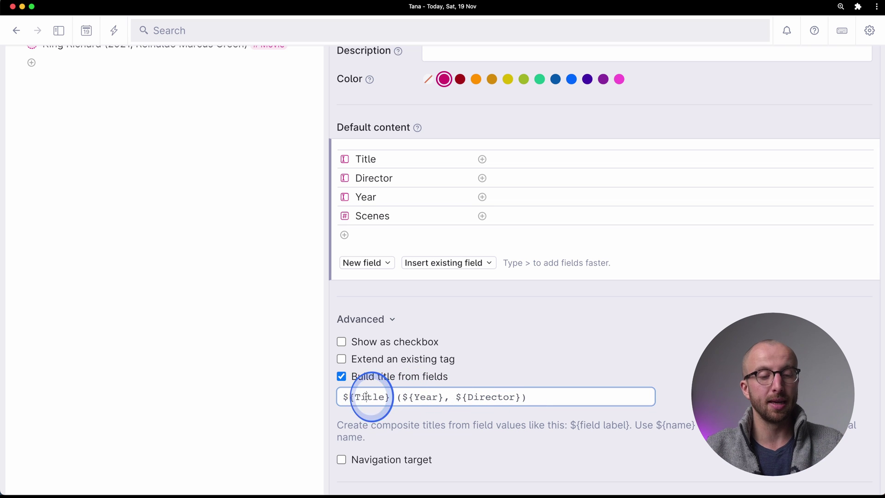
{"action": "left_click", "coordinate": [491, 396]}
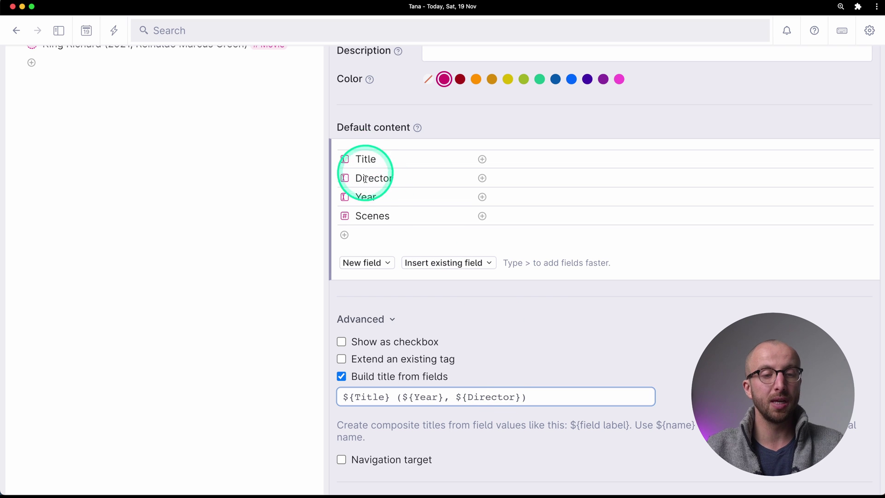
{"action": "scroll", "coordinate": [691, 170], "scroll_direction": "up", "scroll_amount": 3}
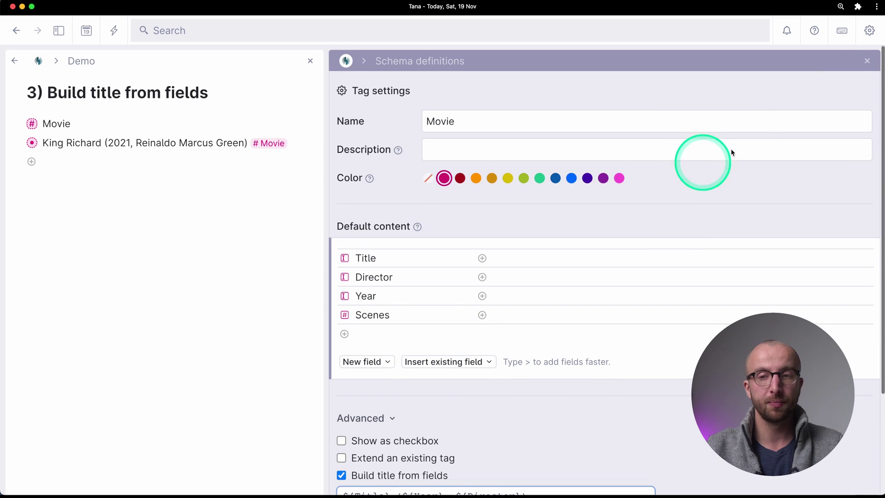
{"action": "left_click", "coordinate": [867, 61]}
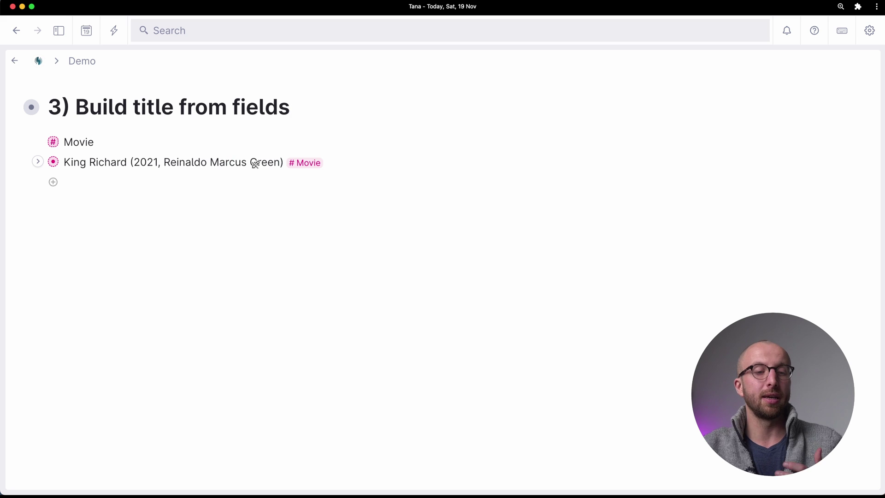
- Check King Richard's fields, collapse it, and add a new node tagged Movie below it with its fields expanded
{"action": "left_click", "coordinate": [37, 162]}
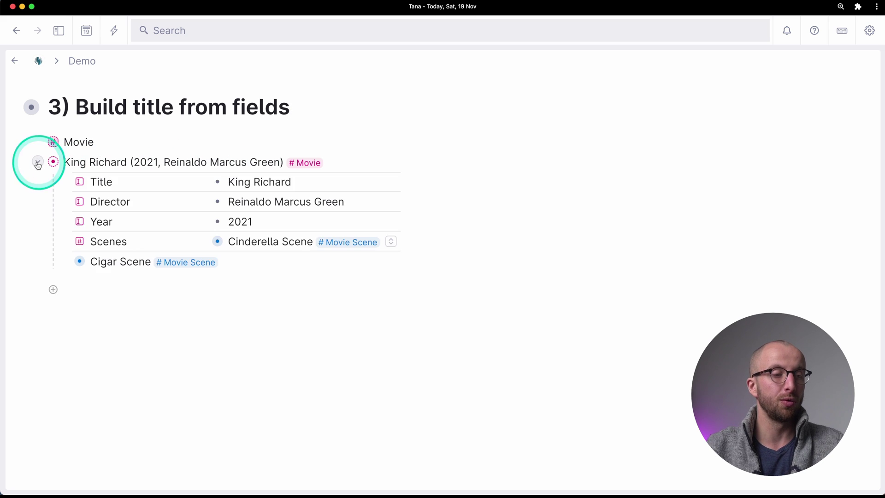
{"action": "left_click", "coordinate": [37, 164]}
{"action": "left_click", "coordinate": [95, 180]}
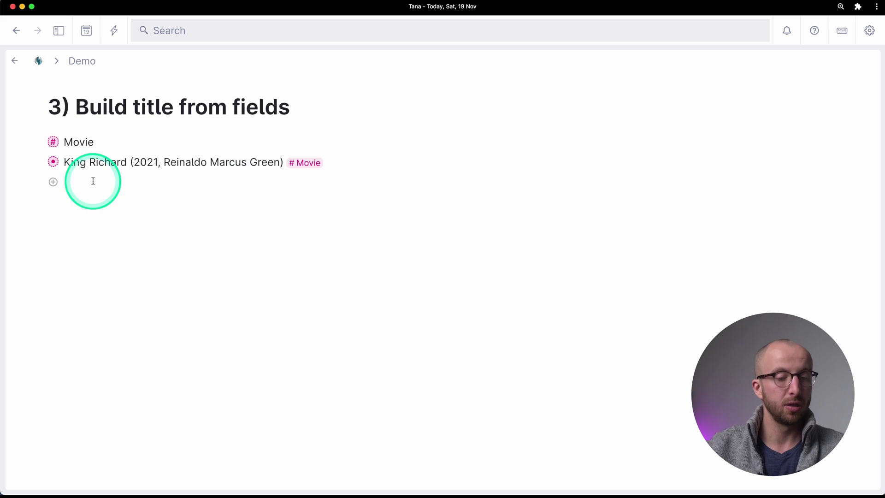
{"action": "type", "text": "$#"}
{"action": "type", "text": "Title (Year, Director) #Movie"}
{"action": "key", "text": "super+Down"}
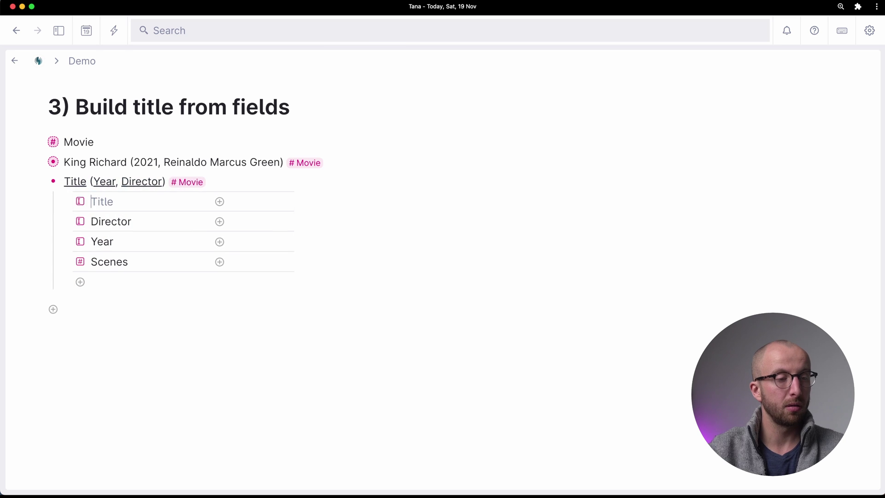
- Fill in the new movie's fields with Title The Departed, Director Scorcese and Year 2016
{"action": "left_click", "coordinate": [234, 192]}
{"action": "type", "text": "The Departed"}
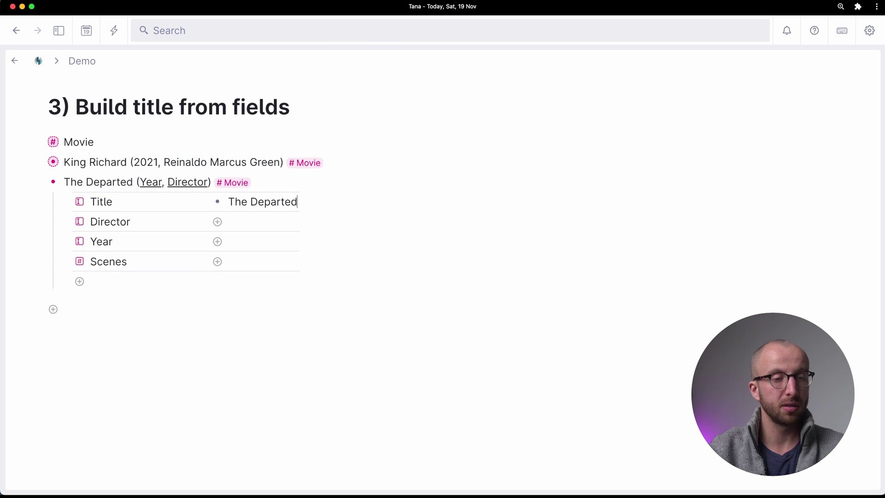
{"action": "left_click_drag", "start_coordinate": [69, 180], "coordinate": [198, 183]}
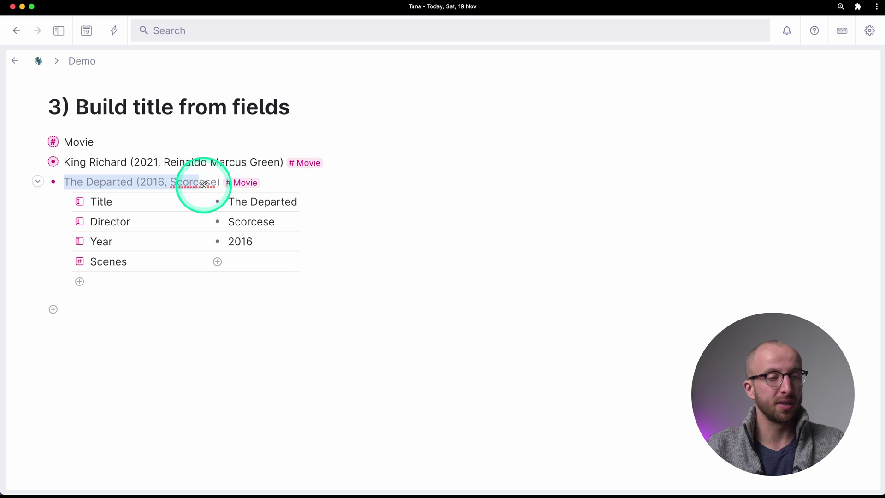
{"action": "left_click", "coordinate": [217, 182]}
- Correct the Year of The Departed to 2006
{"action": "left_click", "coordinate": [247, 239]}
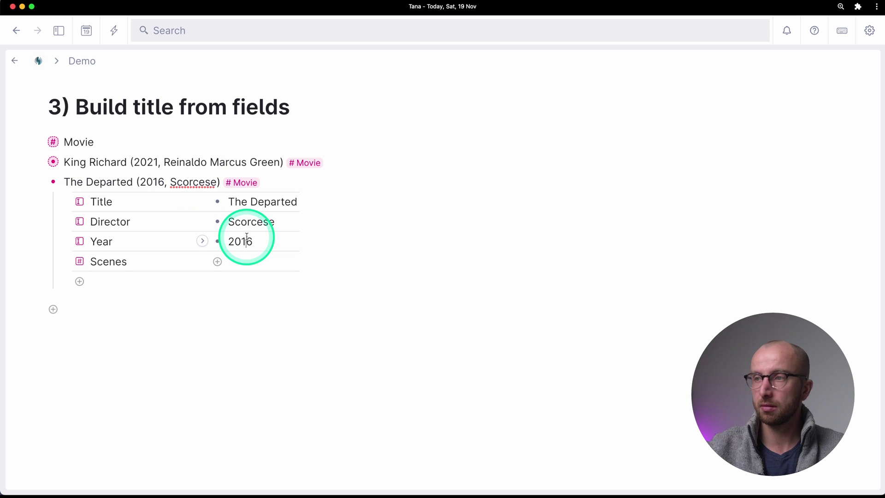
{"action": "key", "text": "BackSpace"}
{"action": "type", "text": "0"}
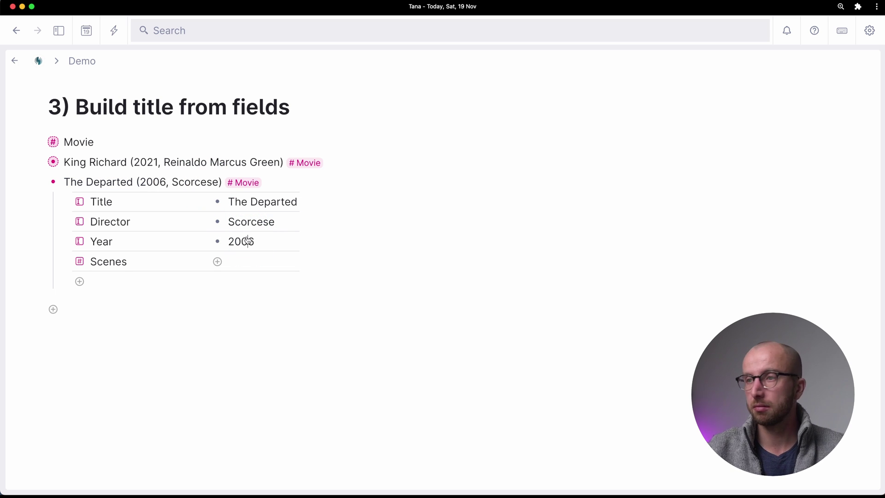
- Open the 4) Multi-Tag Nodes page from the Demo list and review the Oscar Nominated tag's default content
{"action": "left_click", "coordinate": [159, 105]}
{"action": "left_click", "coordinate": [16, 60]}
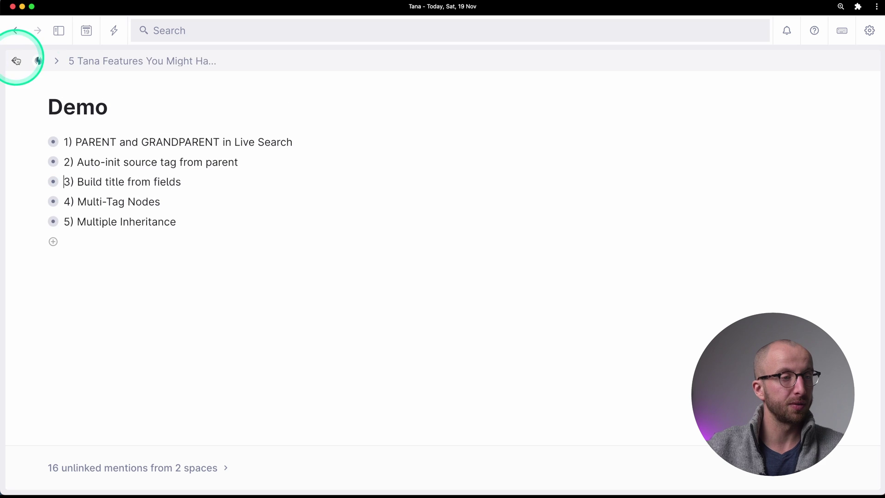
{"action": "left_click", "coordinate": [53, 201]}
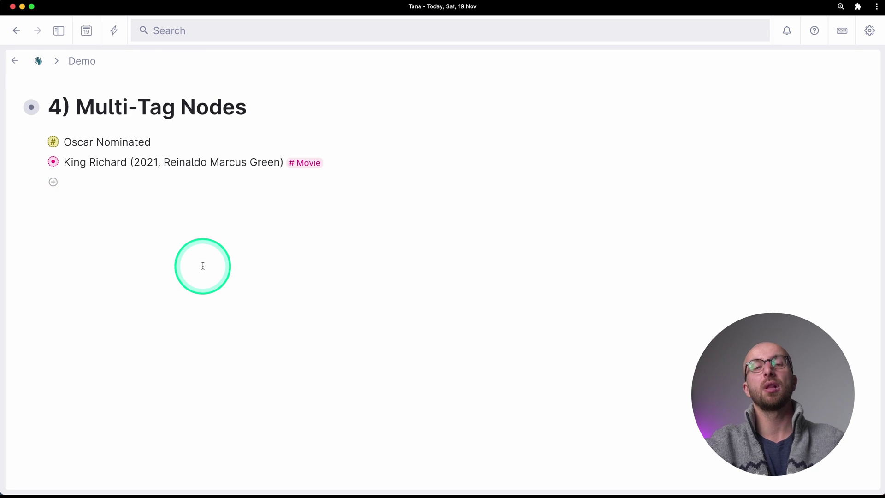
{"action": "left_click", "coordinate": [203, 265]}
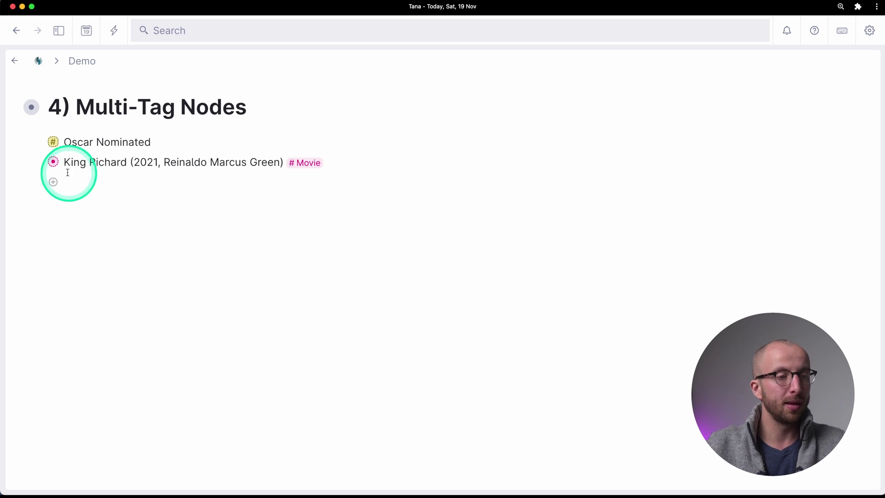
{"action": "left_click", "coordinate": [51, 142]}
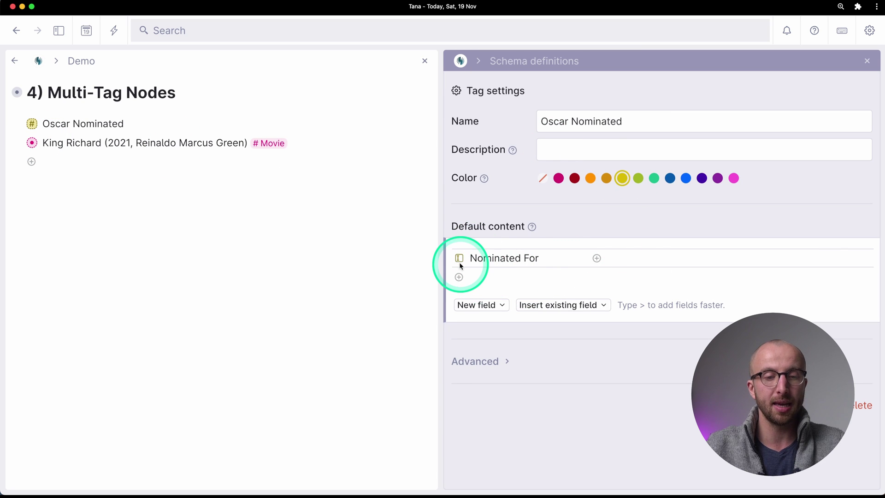
{"action": "mouse_move", "coordinate": [458, 261]}
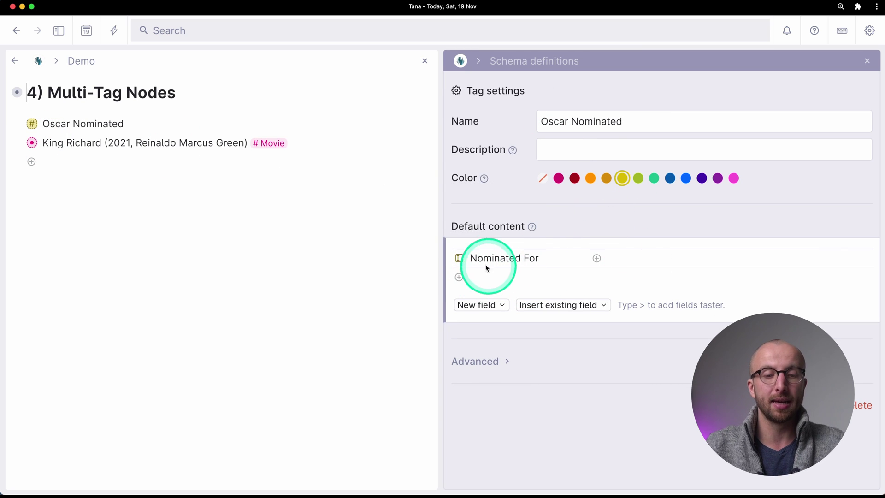
{"action": "left_click", "coordinate": [867, 61]}
- Expand King Richard and add the Oscar Nominated tag to it alongside Movie
{"action": "left_click", "coordinate": [282, 162]}
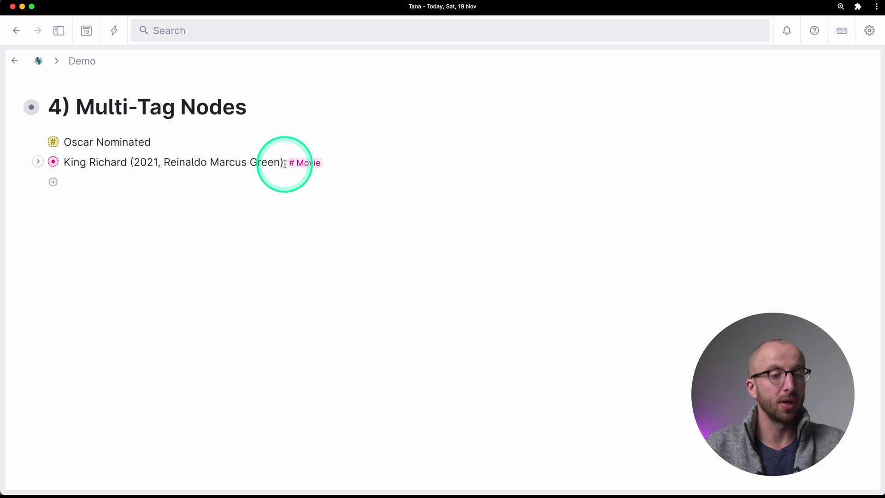
{"action": "left_click", "coordinate": [38, 161]}
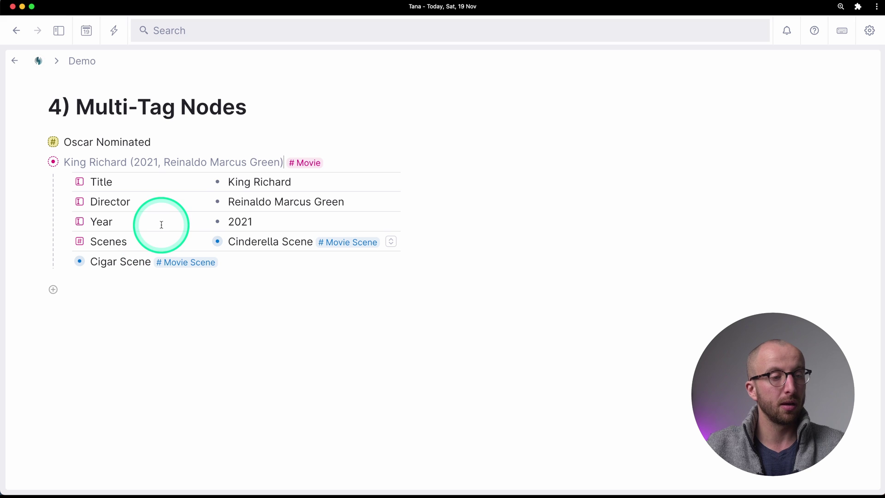
{"action": "key", "text": "super+shift+8"}
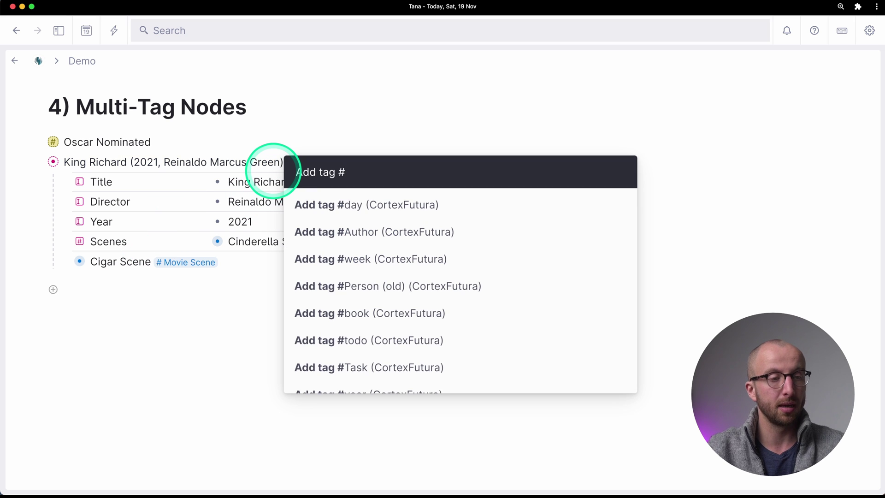
{"action": "type", "text": "oscar"}
{"action": "key", "text": "Down"}
{"action": "key", "text": "Return"}
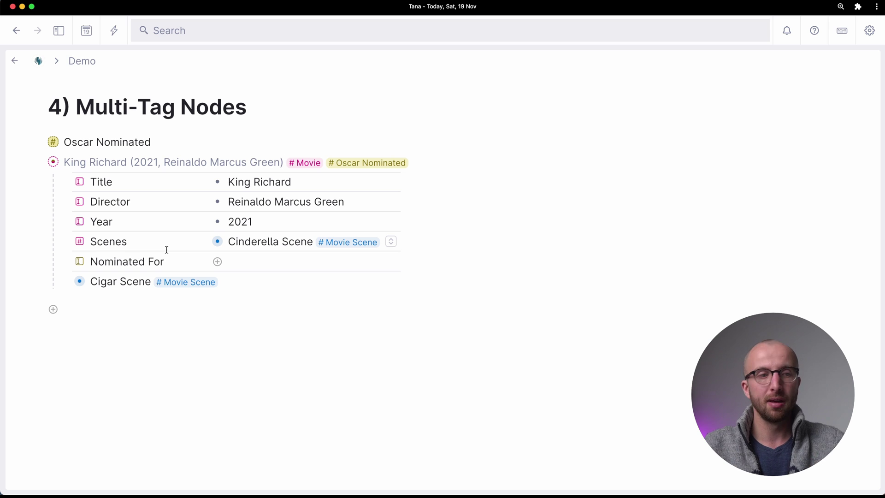
- Return to the Demo list and open the 5) Multiple Inheritance page
{"action": "left_click", "coordinate": [15, 60]}
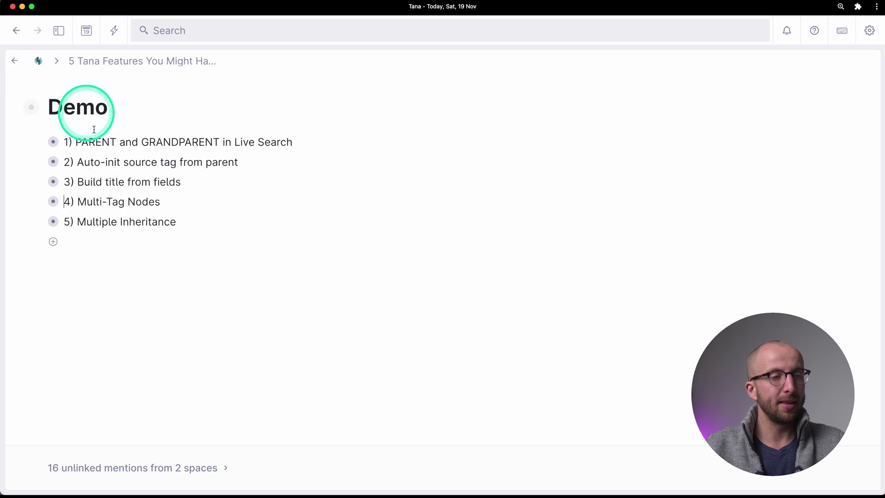
{"action": "left_click", "coordinate": [54, 222]}
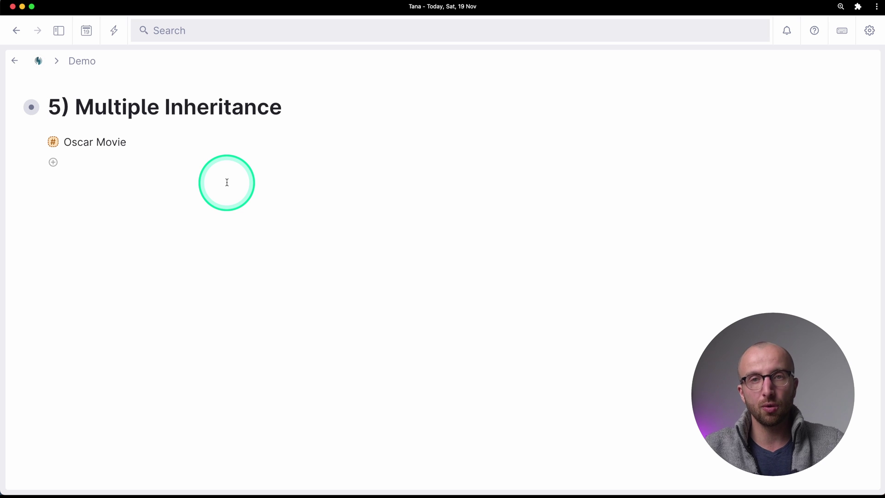
{"action": "left_click", "coordinate": [129, 164]}
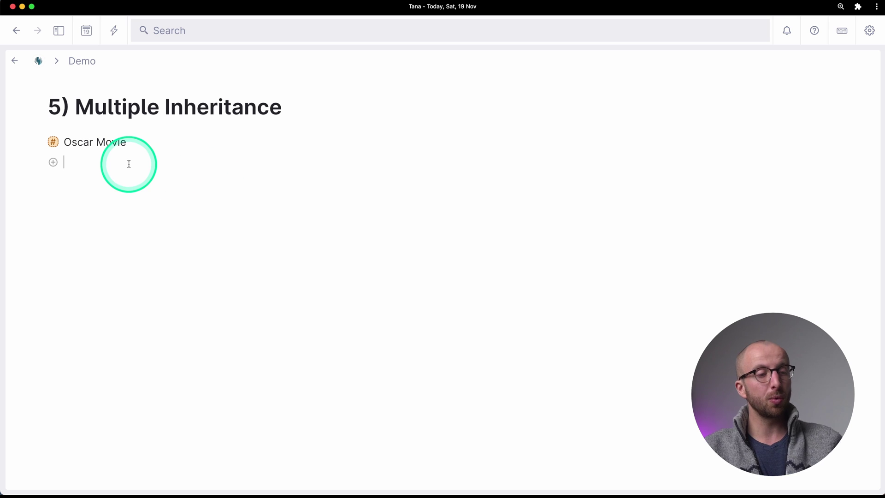
- Insert a reference to the King Richard movie node below the Oscar Movie tag and expand it to show its fields
{"action": "type", "text": "@king"}
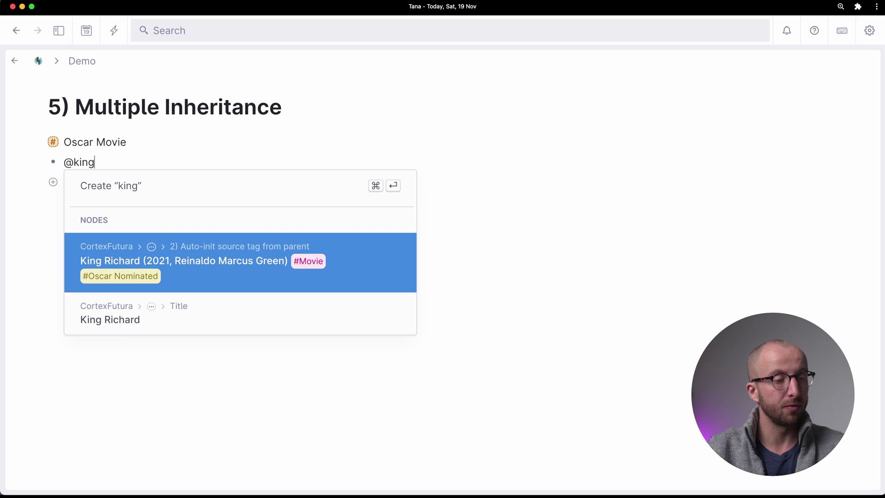
{"action": "key", "text": "Return"}
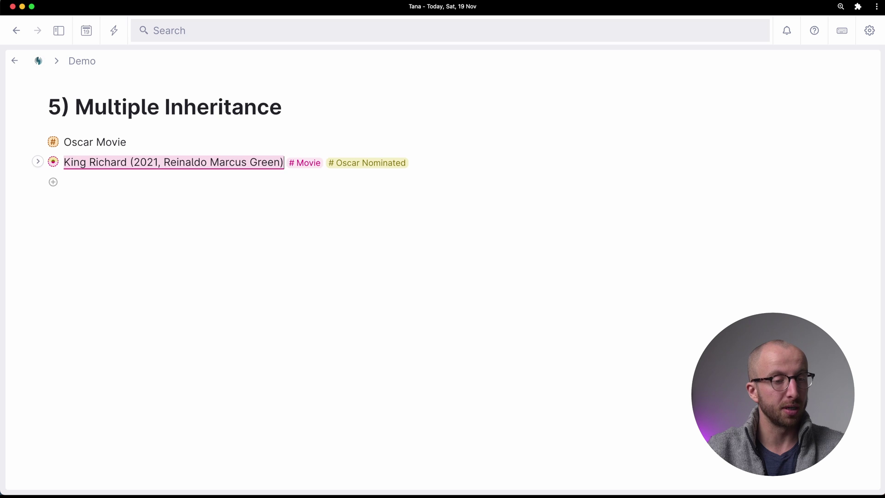
{"action": "left_click", "coordinate": [38, 160]}
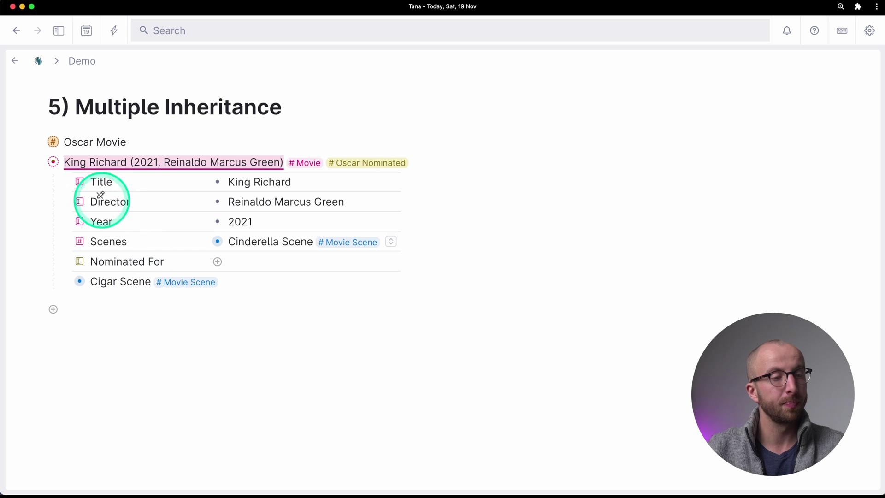
- Replace the Movie and Oscar Nominated tags on King Richard with the single Oscar Movie tag
{"action": "left_click", "coordinate": [291, 164]}
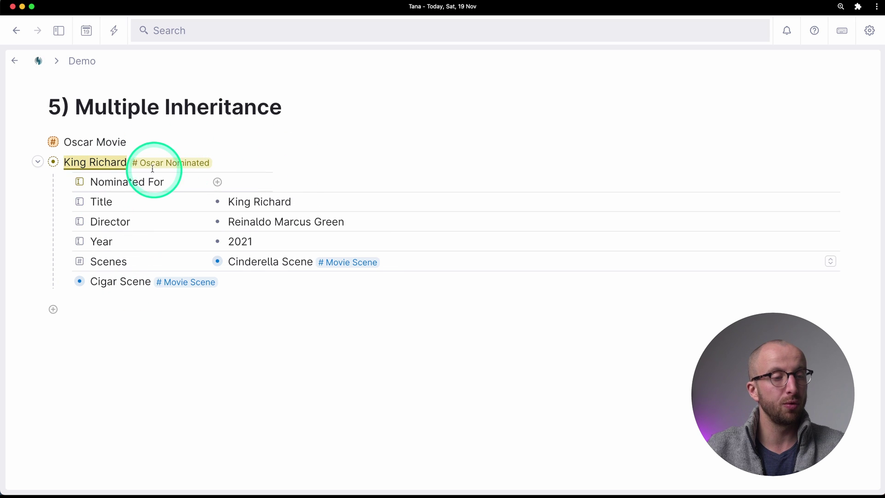
{"action": "left_click", "coordinate": [133, 163]}
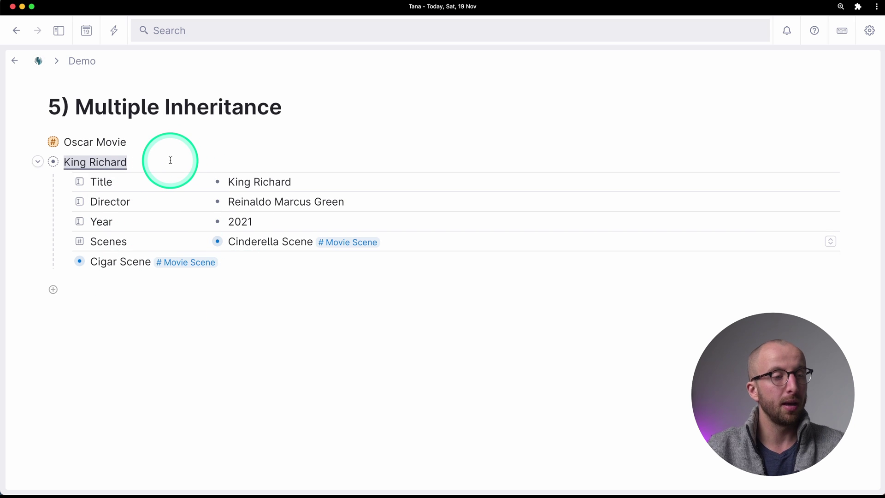
{"action": "key", "text": "super+k"}
{"action": "type", "text": "tag"}
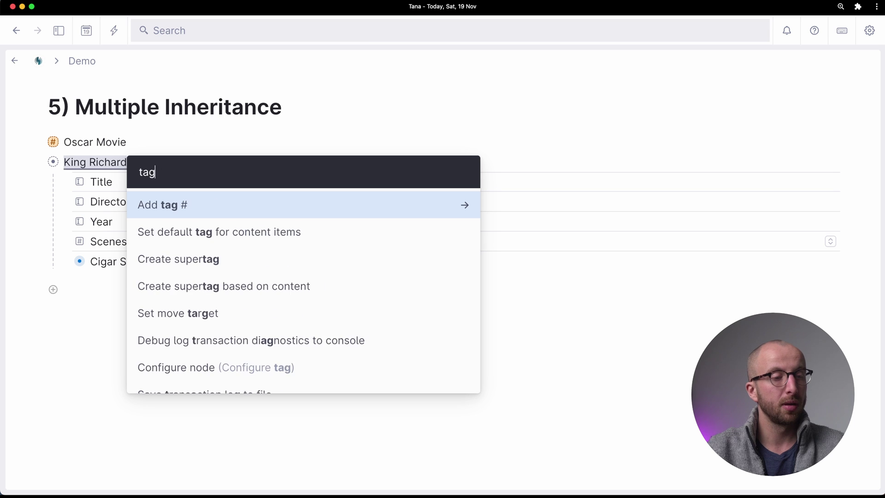
{"action": "key", "text": "Return"}
{"action": "type", "text": "osc"}
{"action": "key", "text": "Return"}
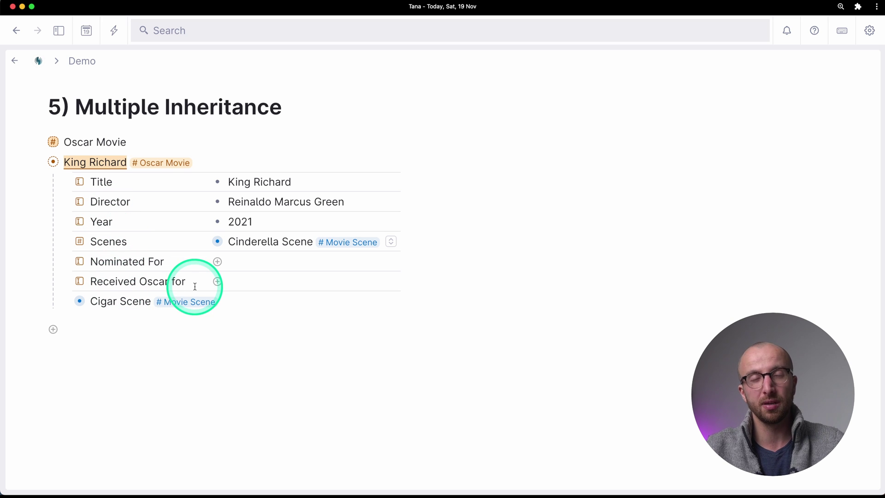
- Open the Oscar Movie tag's configuration, review its default content and which existing tags it extends under the advanced settings, and close it
{"action": "left_click", "coordinate": [42, 141]}
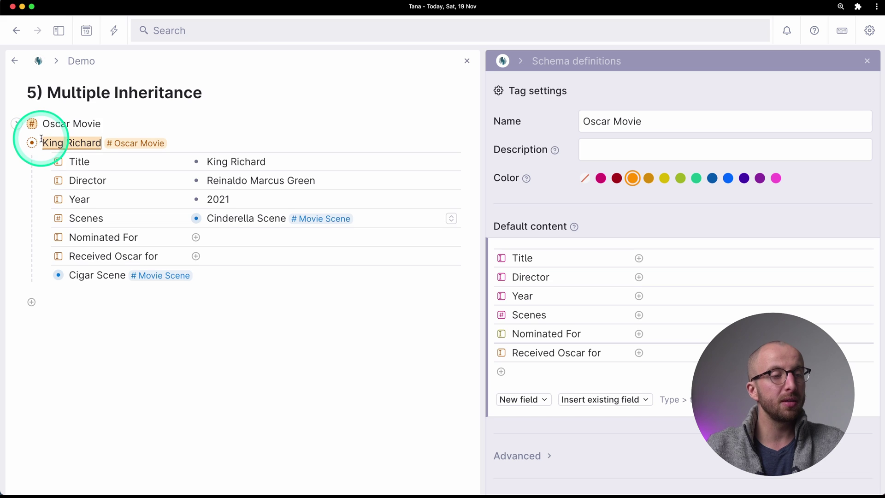
{"action": "scroll", "coordinate": [565, 348], "scroll_direction": "down", "scroll_amount": 1}
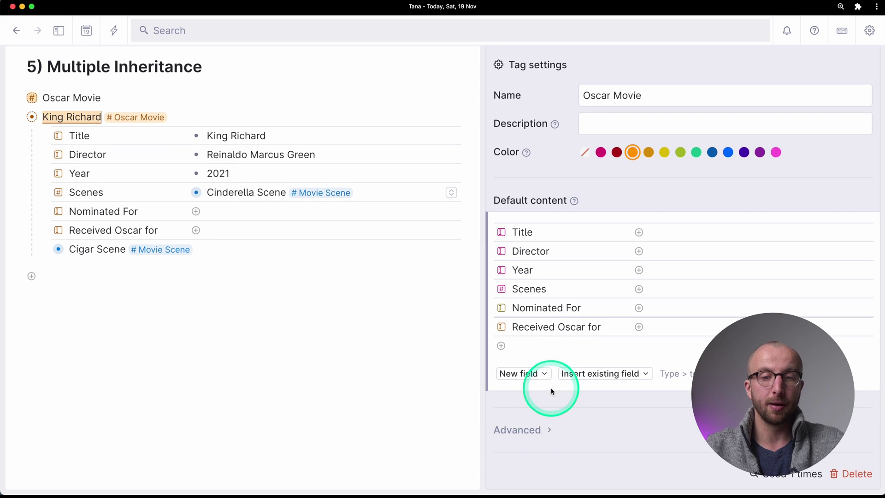
{"action": "left_click", "coordinate": [542, 424]}
{"action": "scroll", "coordinate": [544, 431], "scroll_direction": "down", "scroll_amount": 5}
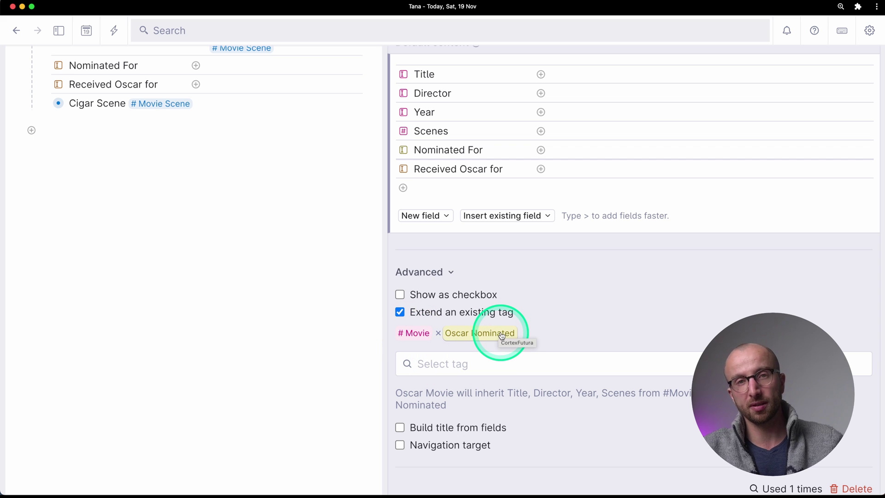
{"action": "scroll", "coordinate": [526, 316], "scroll_direction": "up", "scroll_amount": 5}
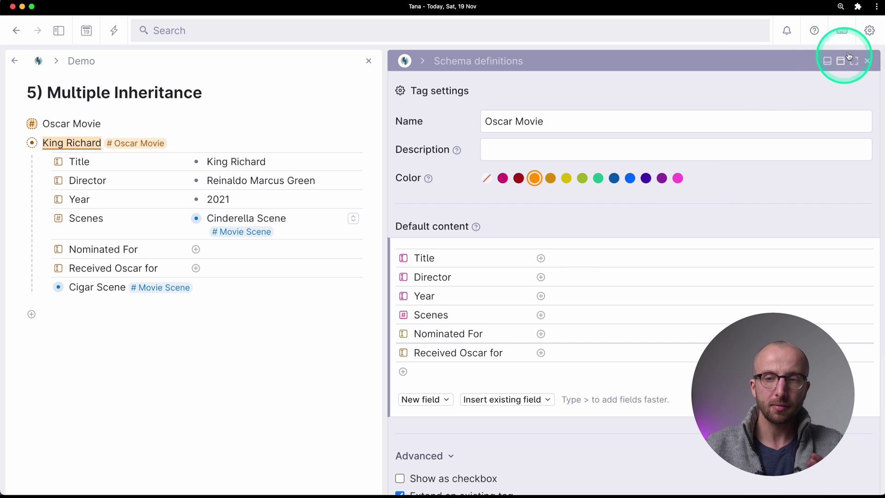
{"action": "left_click", "coordinate": [868, 61]}
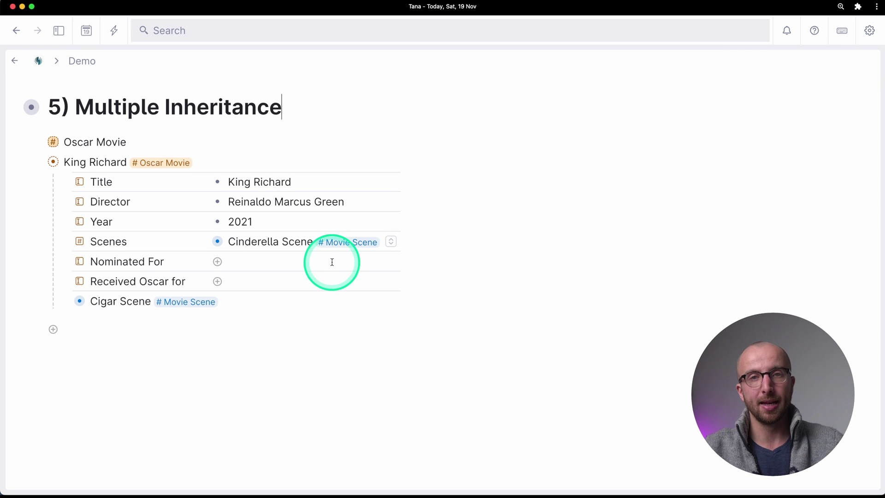